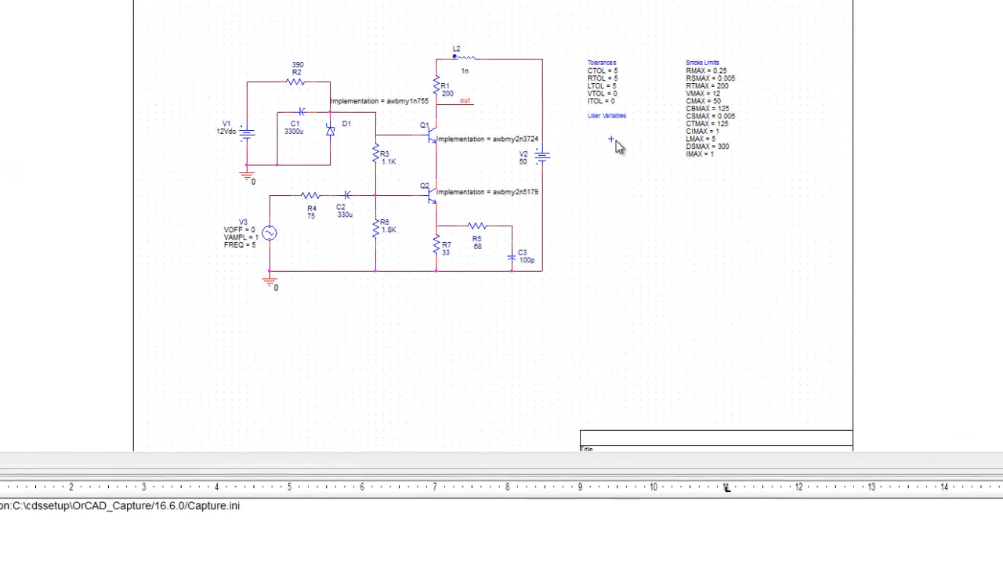
Set the CTOL and RTOL tolerance variables of the schematic to 10
double_click(617, 146)
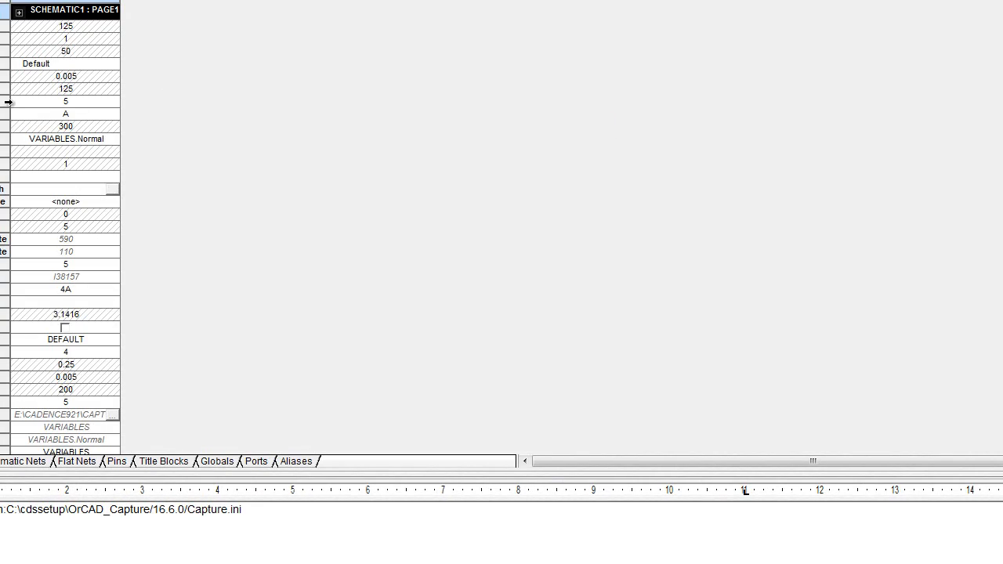
left_click(70, 101)
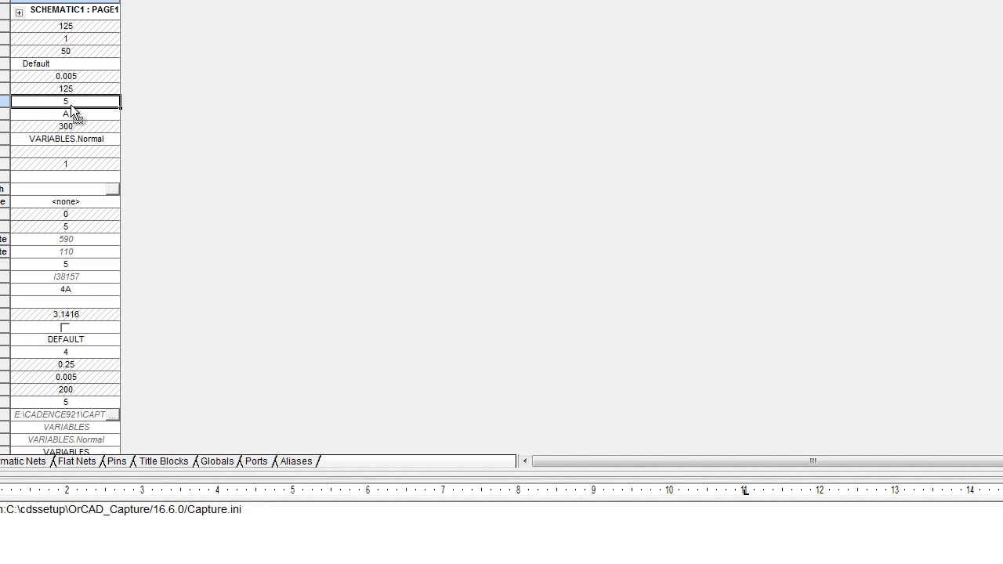
type("10")
left_click(76, 402)
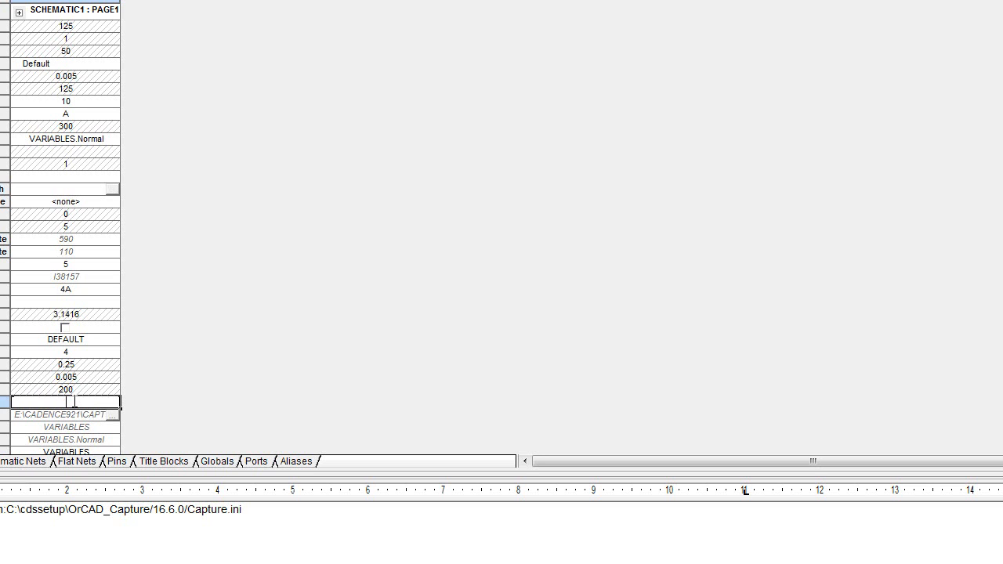
type("10")
key("Return")
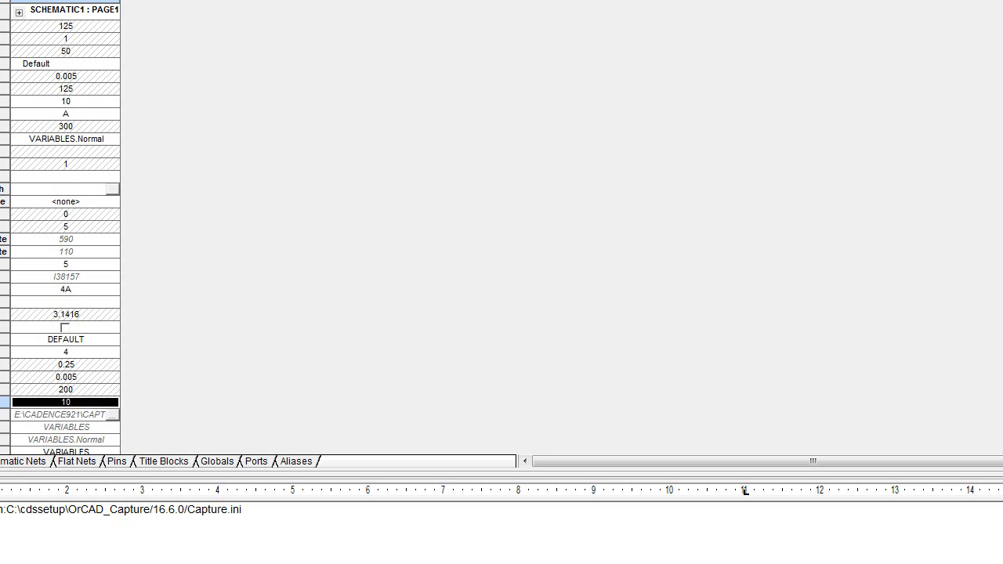
key("ctrl+F4")
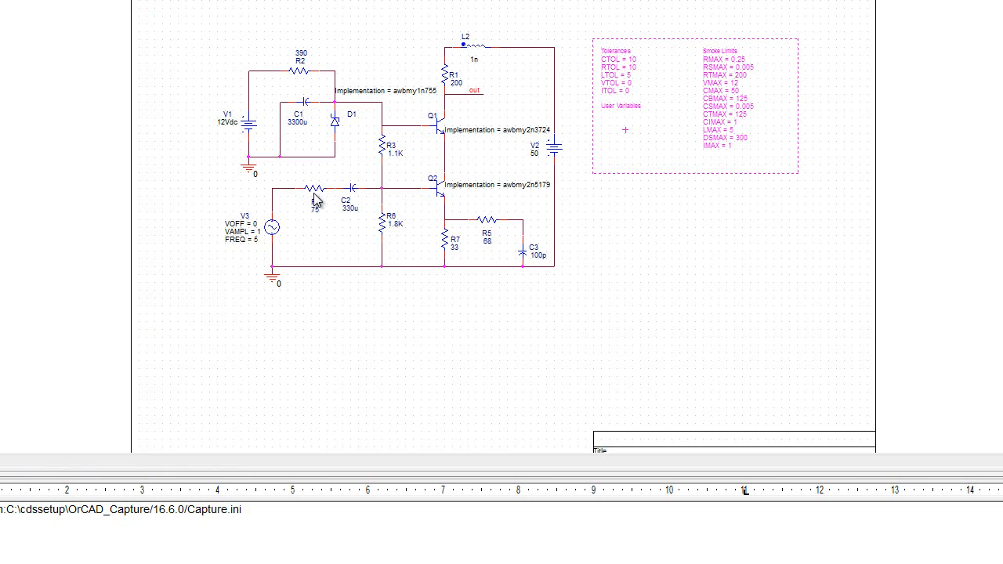
Replace both RTOL% tolerance entries of resistor R3 with 20%
double_click(385, 147)
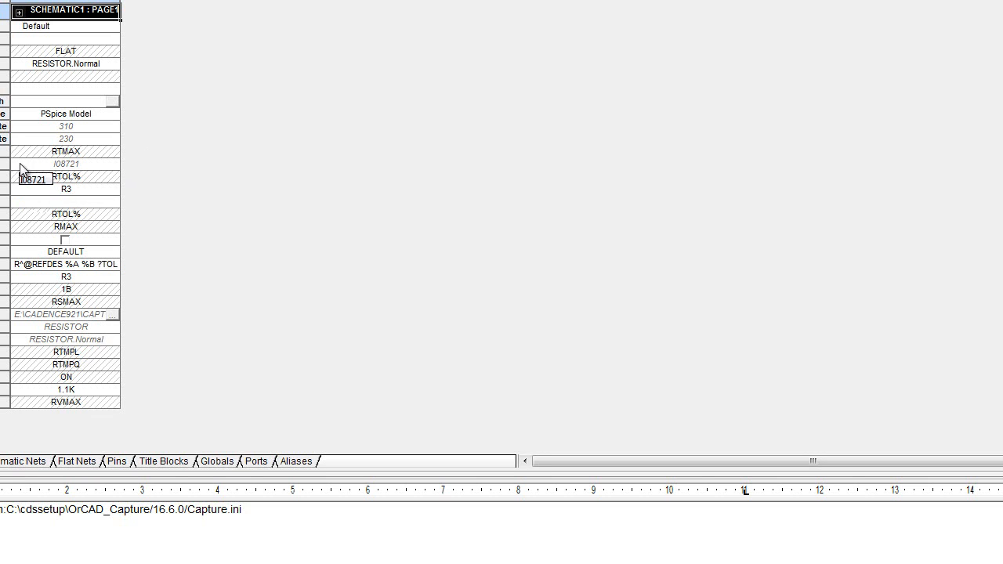
left_click(70, 176)
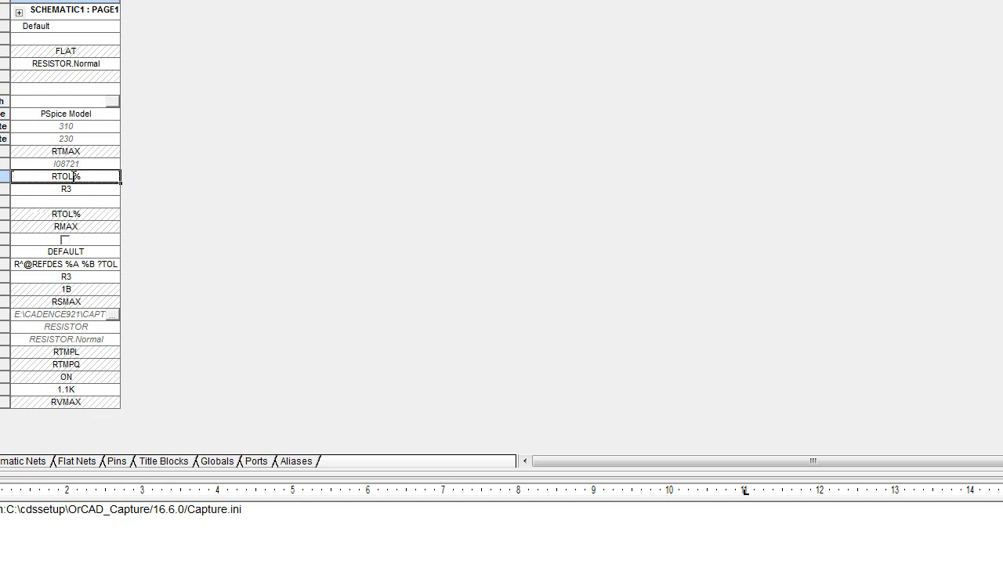
left_click(73, 177)
key("BackSpace")
key("BackSpace")
key("BackSpace")
key("BackSpace")
type("20")
left_click(69, 214)
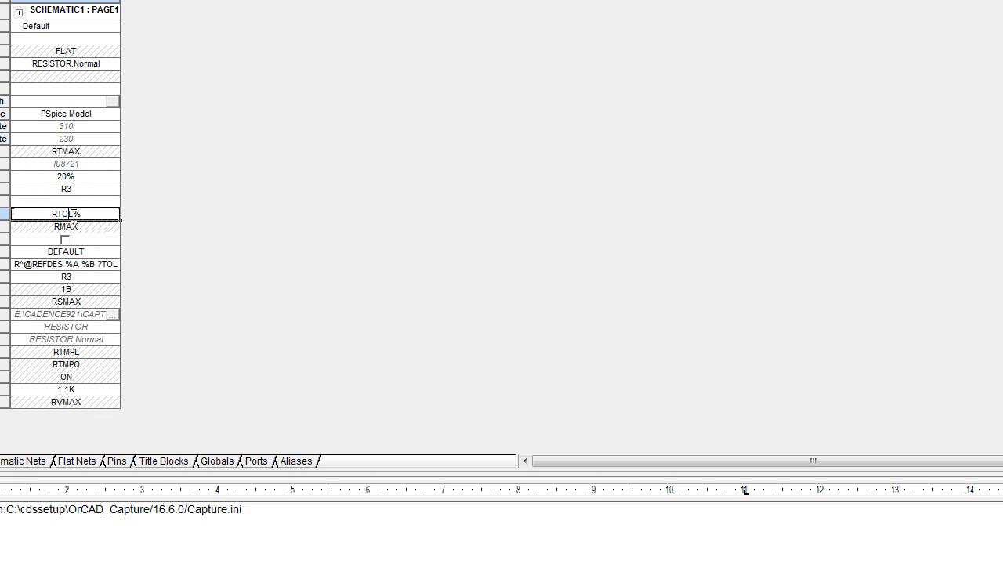
key("BackSpace")
key("BackSpace")
key("BackSpace")
key("BackSpace")
type("20")
Change R3's tolerance distribution from FLAT to gauss0.4 and return to the schematic page
left_click(116, 52)
type("F")
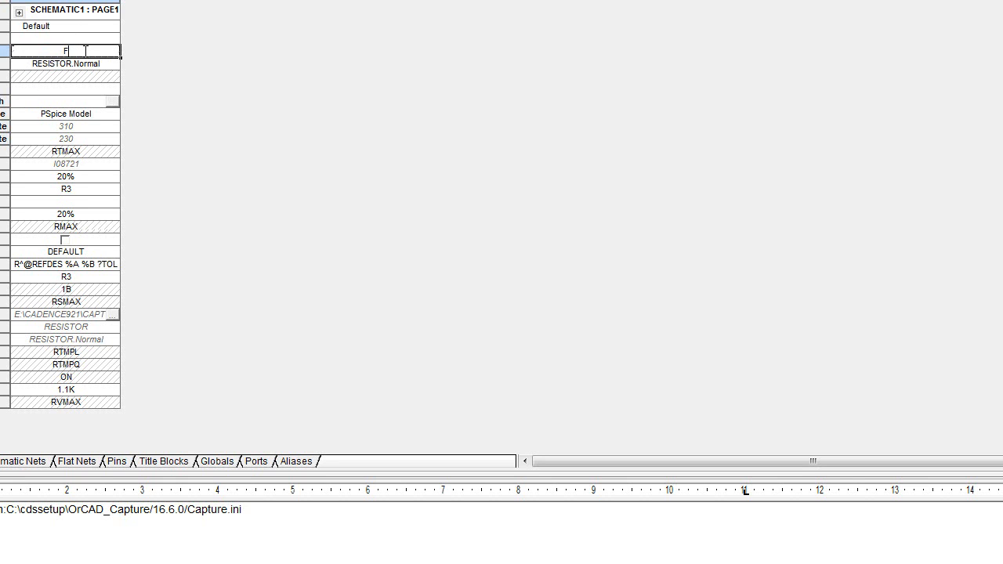
type("auss")
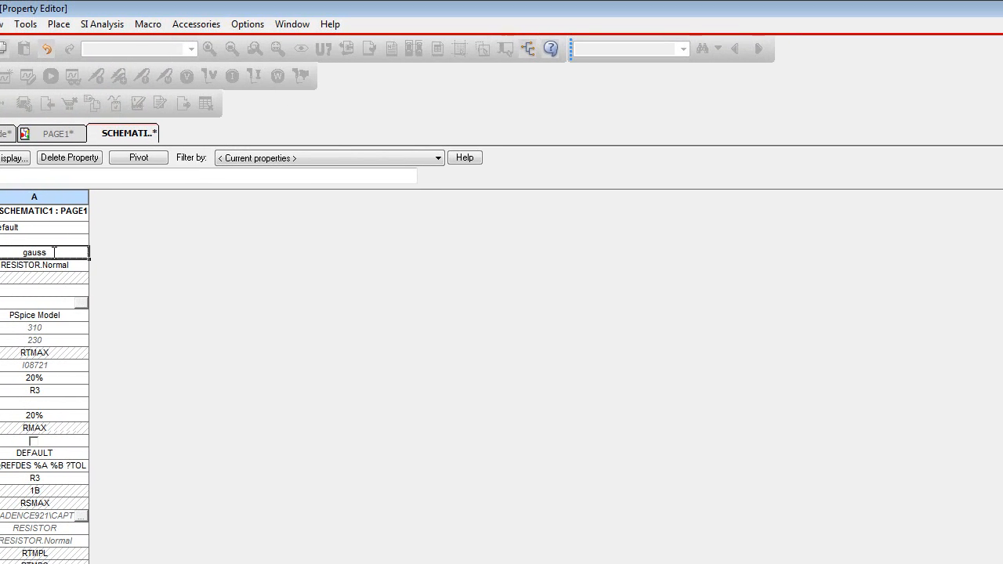
type("0.4")
left_click(56, 135)
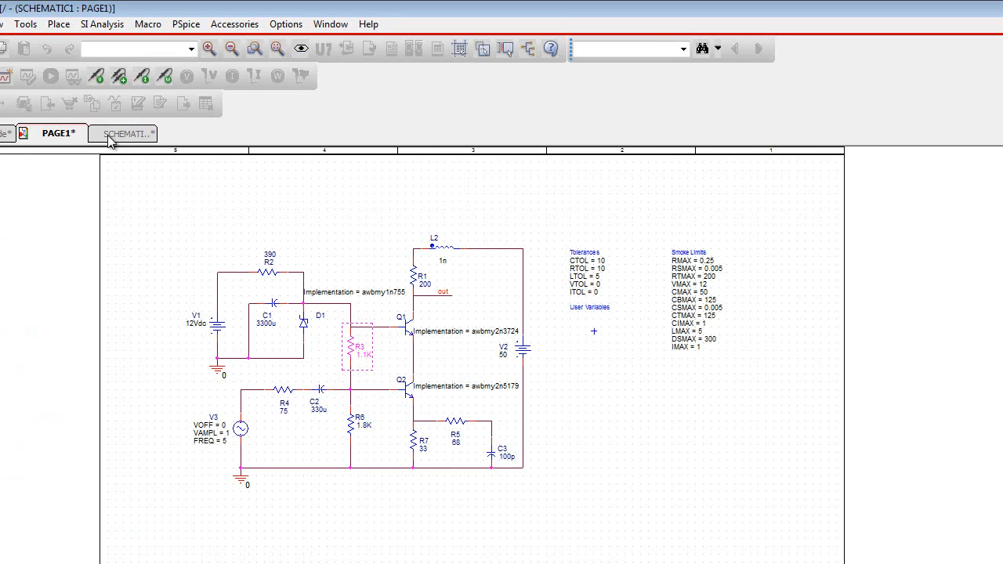
Create a new PSpice simulation profile named DC without inheriting from another profile
left_click(190, 30)
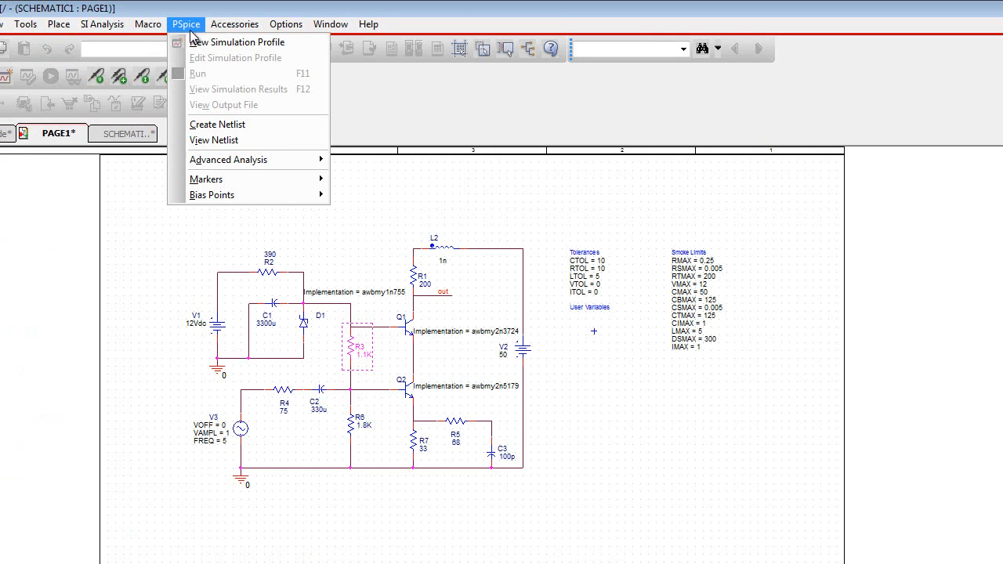
left_click(209, 44)
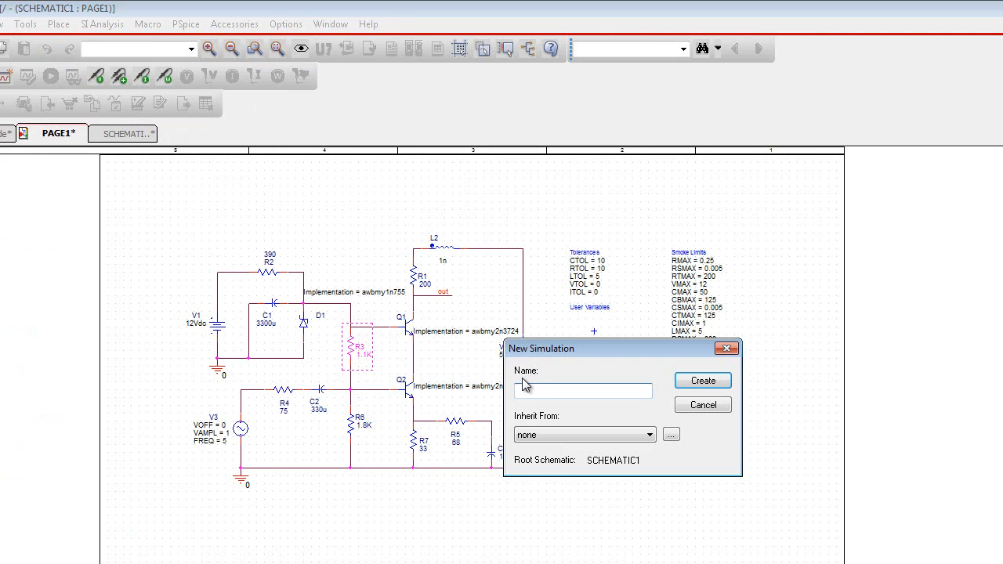
type("dc")
left_click(709, 382)
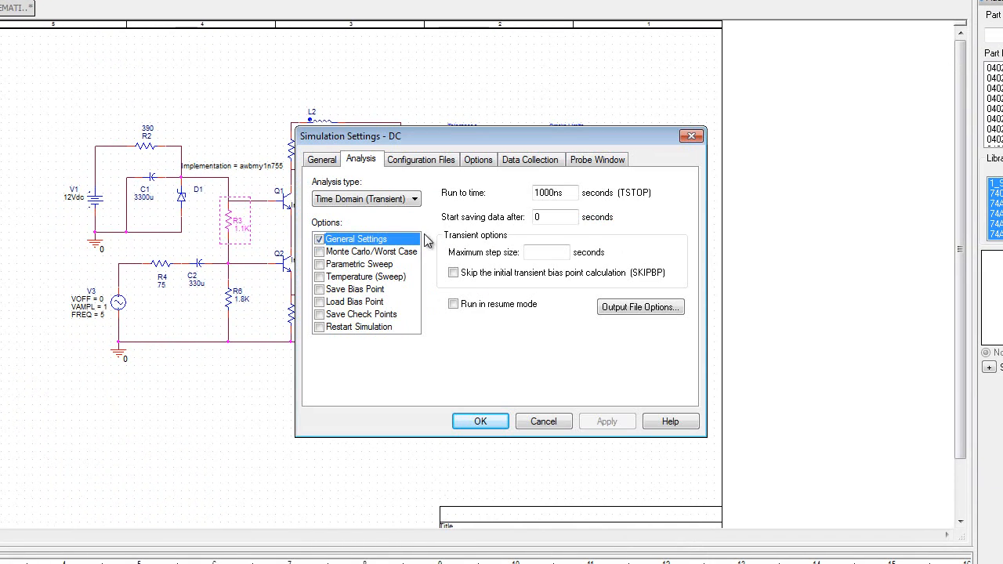
Configure the profile as a DC Sweep of voltage source V3 using a value list of 5
left_click(414, 199)
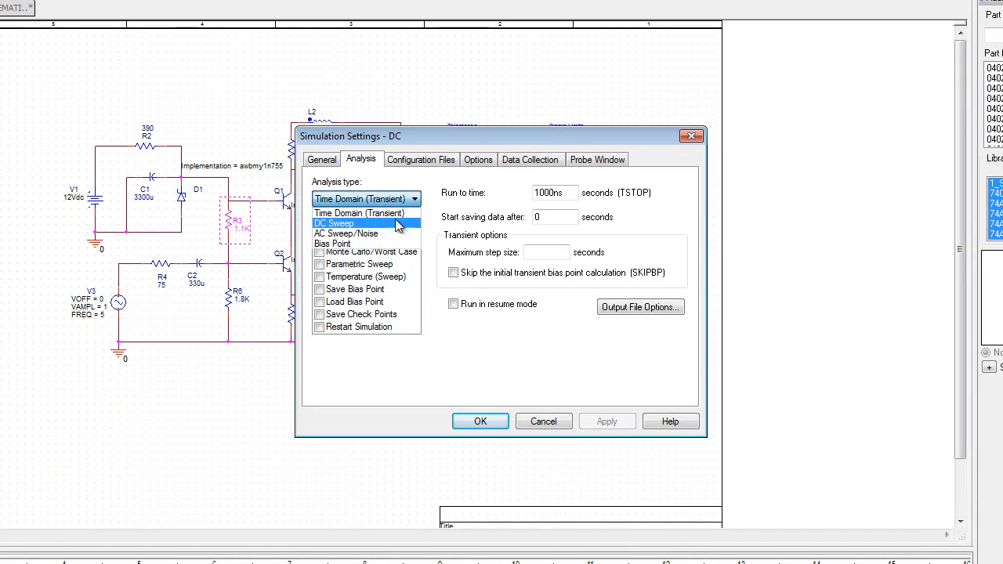
left_click(397, 224)
left_click(625, 202)
type("V3")
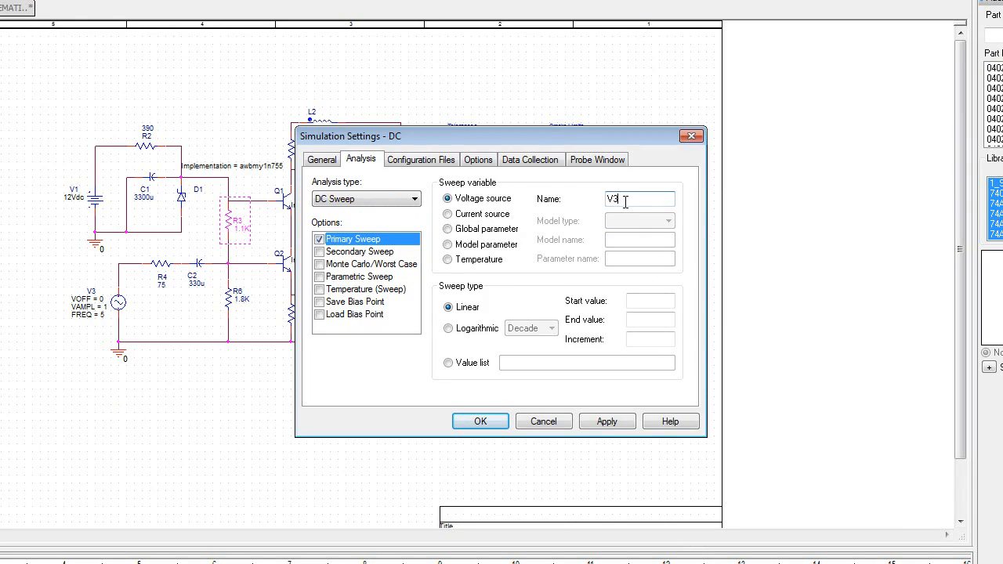
left_click(461, 362)
left_click(526, 363)
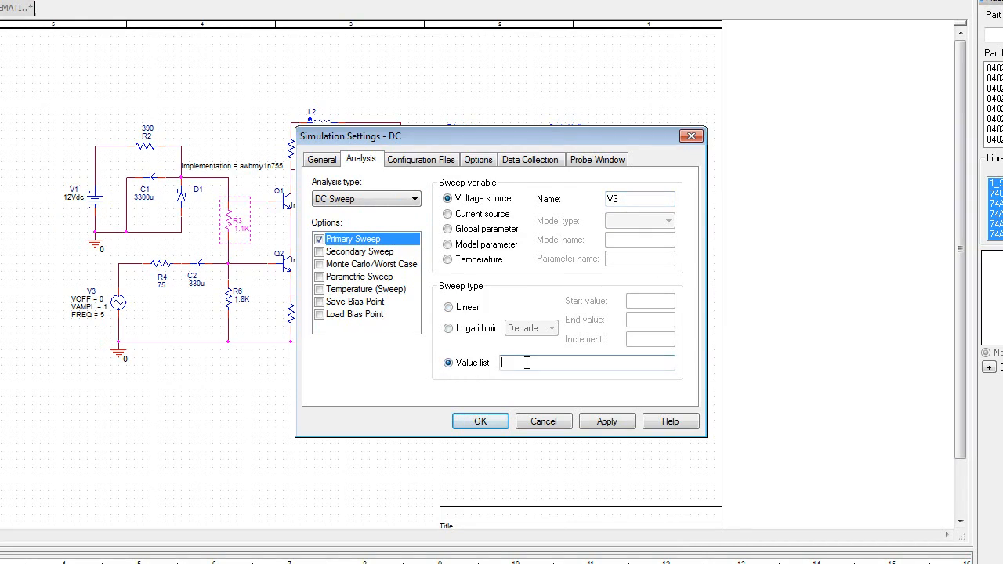
type("5")
left_click(480, 422)
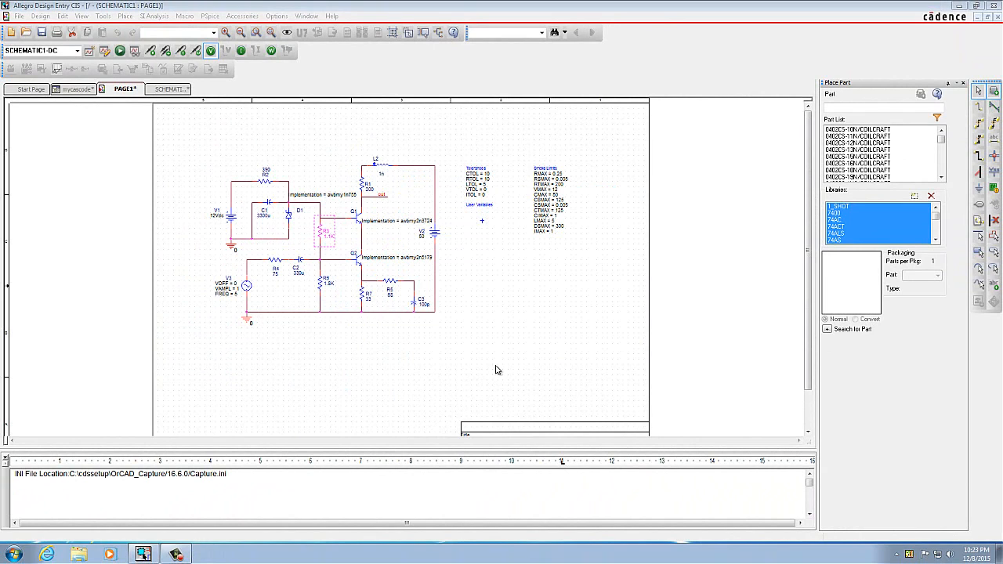
Create another PSpice simulation profile named AC and bring up its settings
left_click(215, 17)
left_click(239, 26)
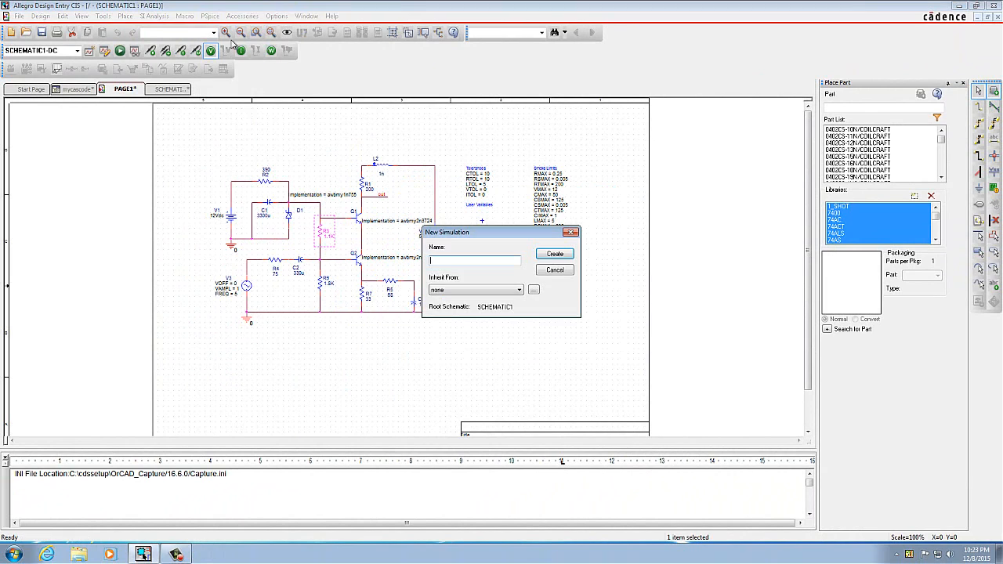
type("AC")
left_click(554, 254)
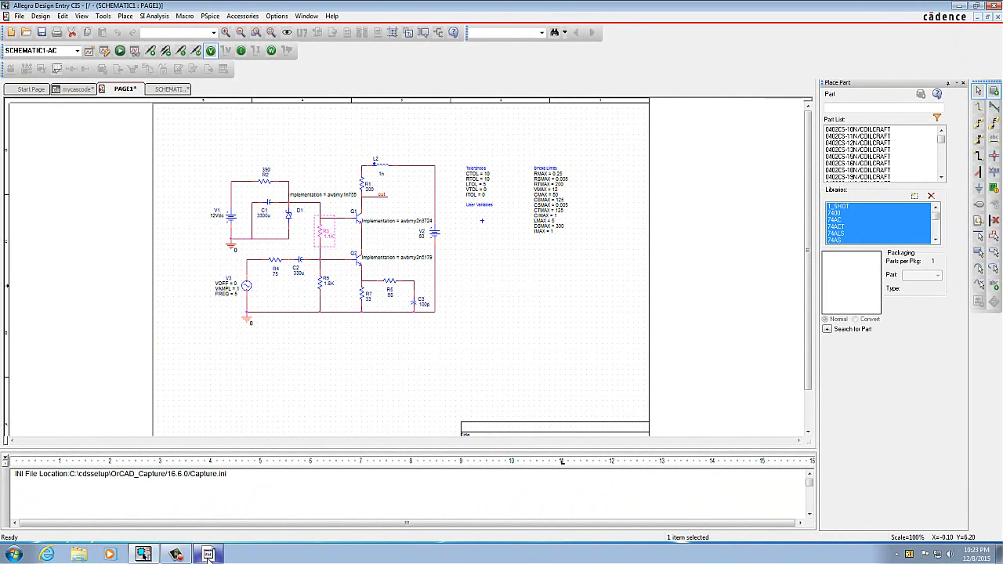
left_click(629, 174)
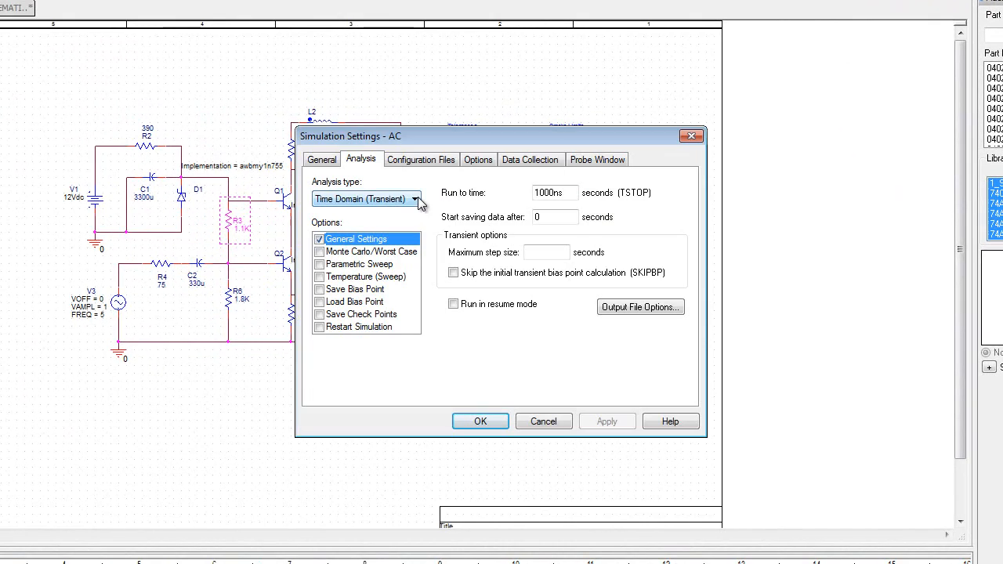
Configure an AC Sweep/Noise analysis, logarithmic by decade, from 1Meg to 600Meg with 100 points per decade
left_click(414, 199)
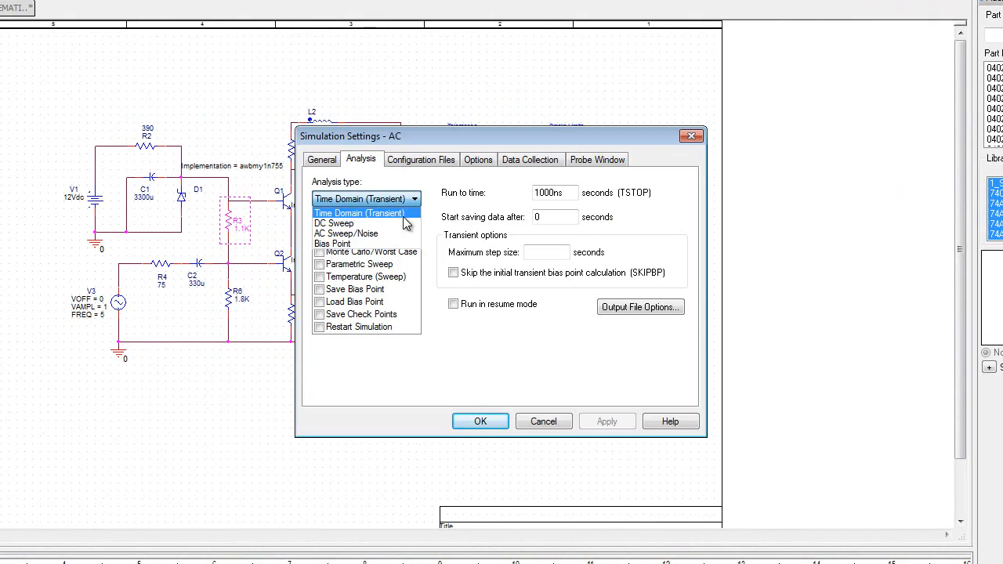
left_click(378, 225)
left_click(634, 200)
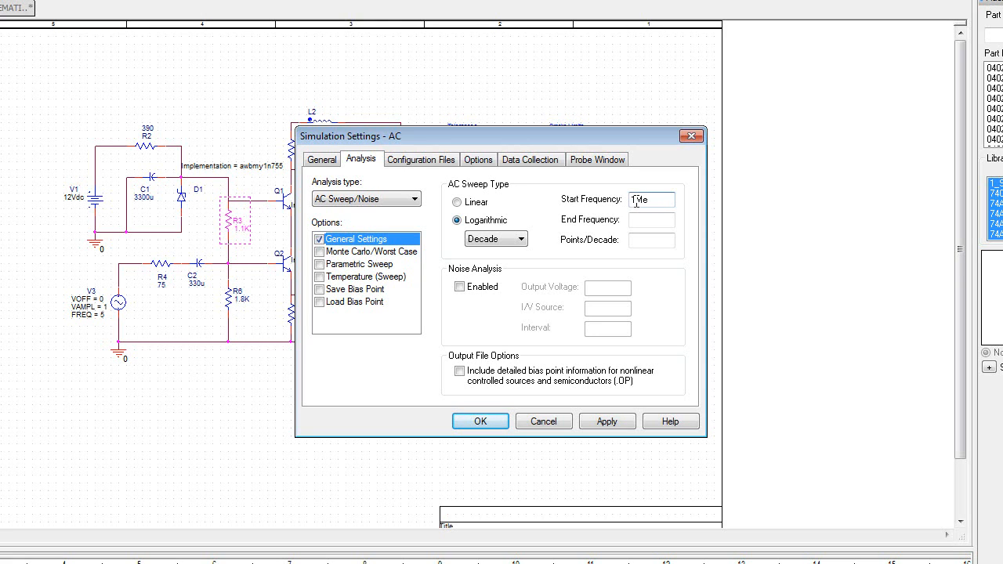
type("1Meg")
left_click(645, 223)
type("600Meg")
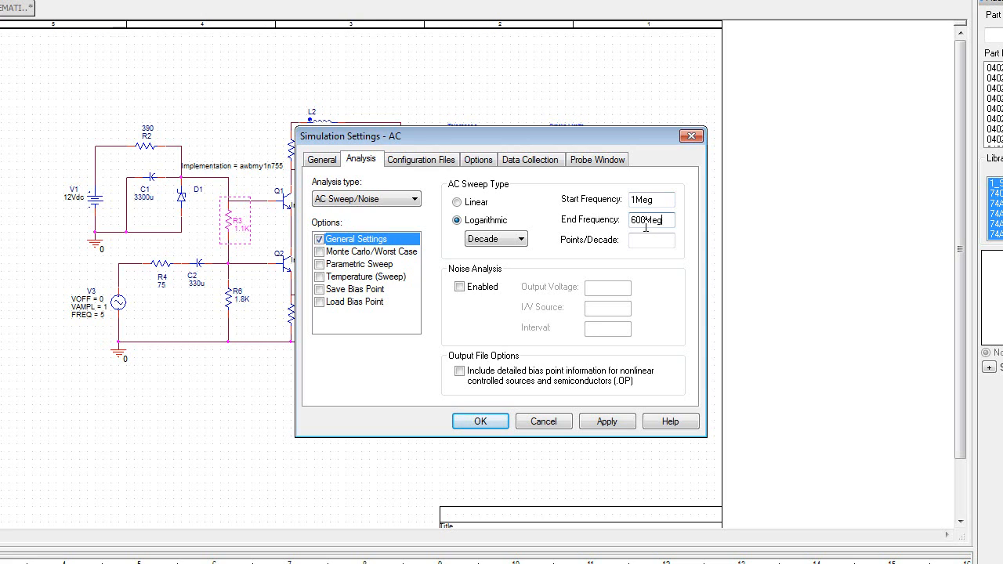
left_click(656, 240)
type("100")
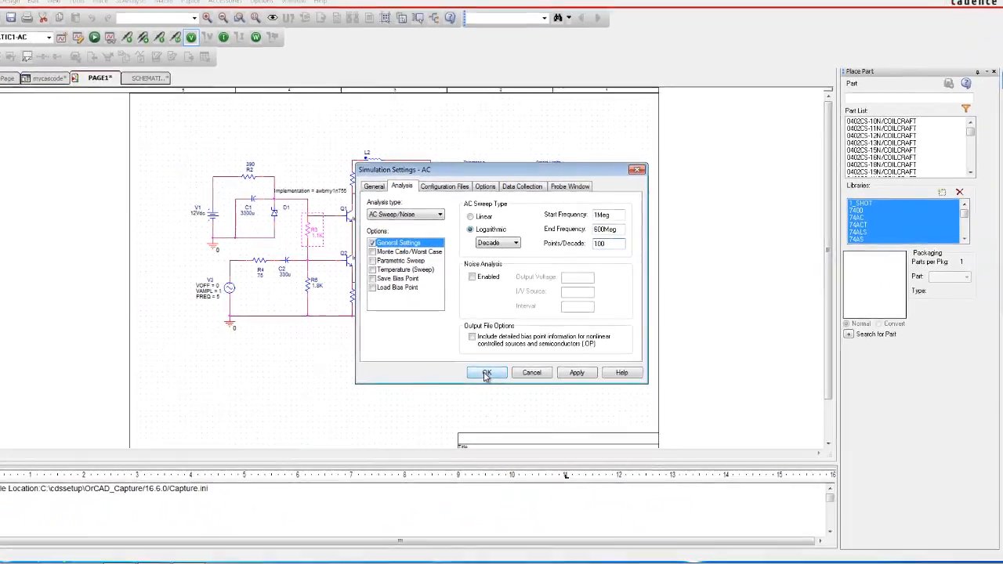
left_click(480, 421)
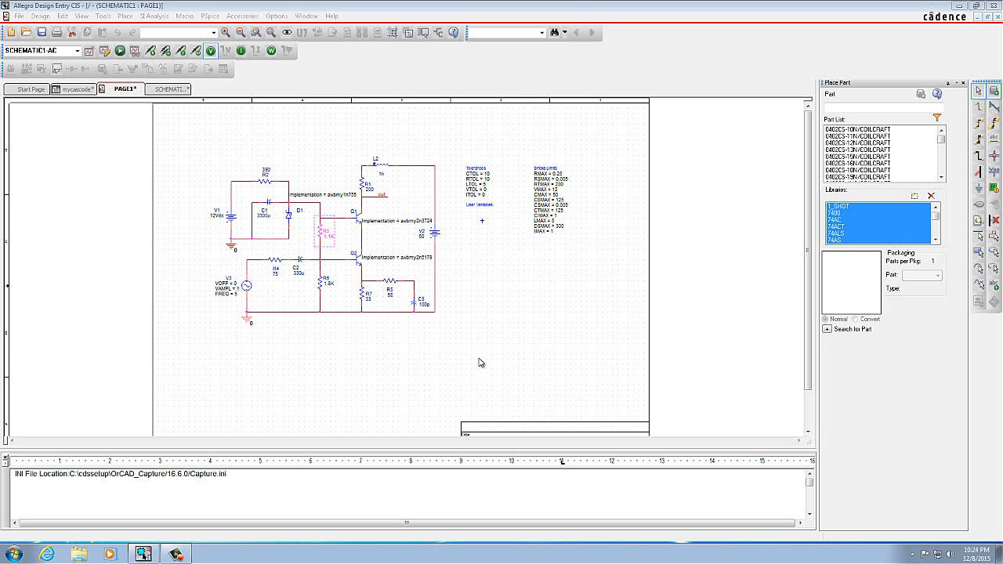
Accept the AC profile settings, run the AC simulation and maximize the simulator window
left_click(121, 51)
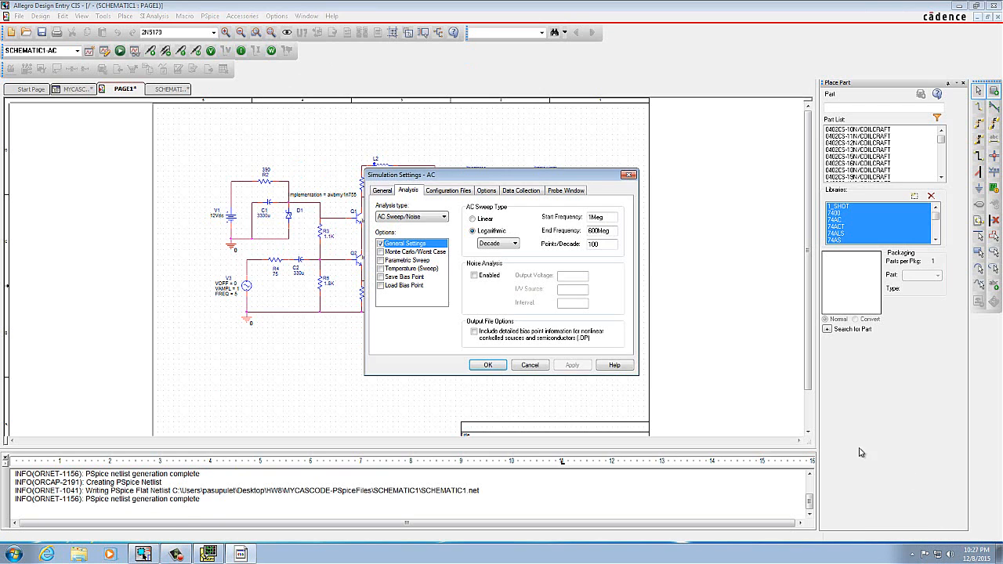
left_click(486, 365)
key("F11")
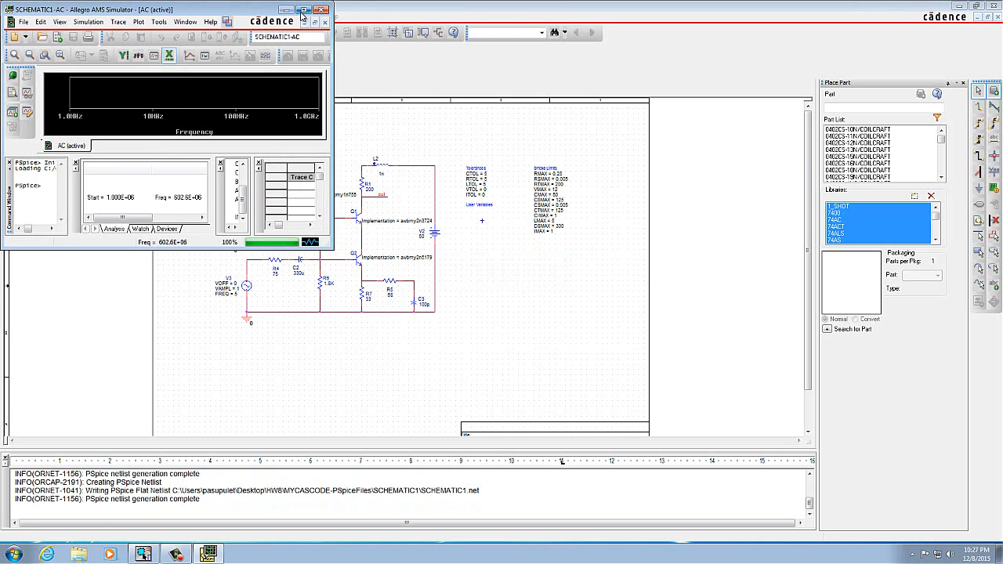
left_click(303, 9)
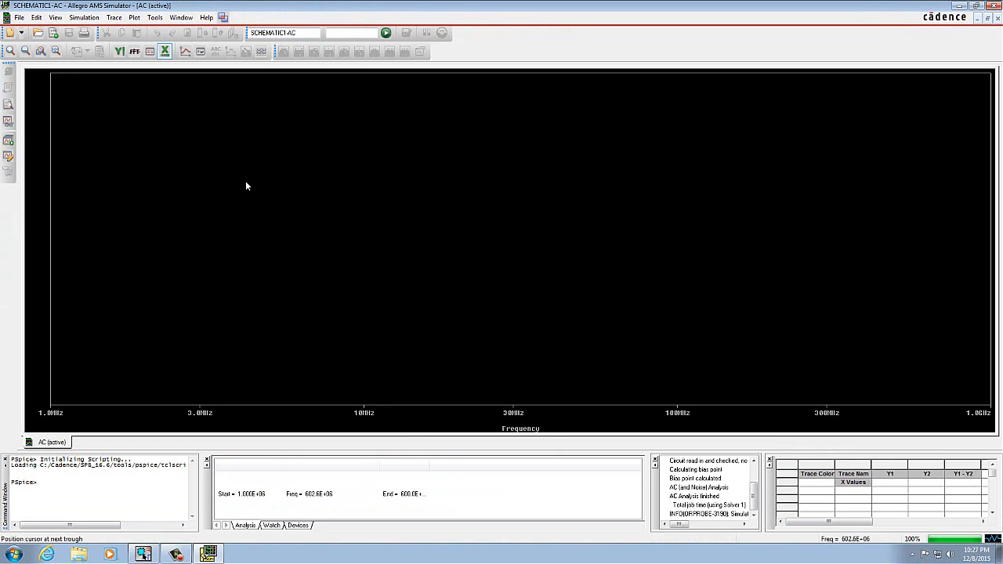
Show the measurement results and add the measurement Cutoff_Lowpass_3dB(V(out)), listing only voltage variables without currents and power
left_click(261, 52)
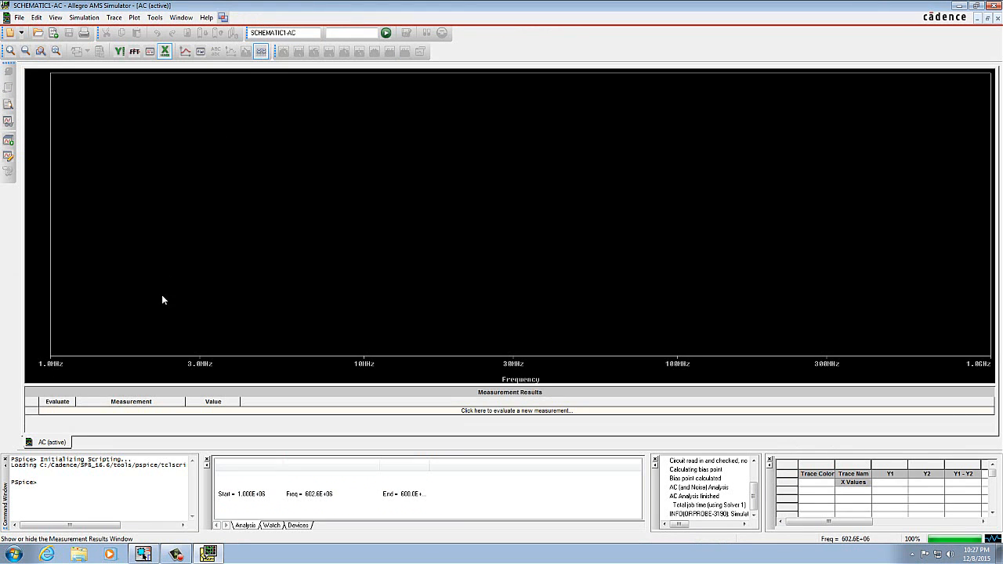
left_click(52, 412)
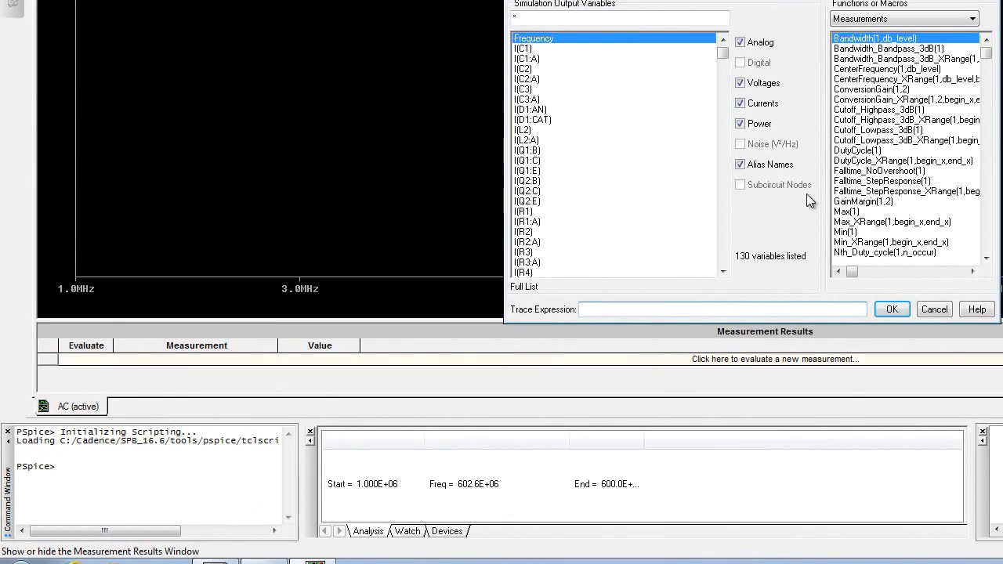
left_click(854, 130)
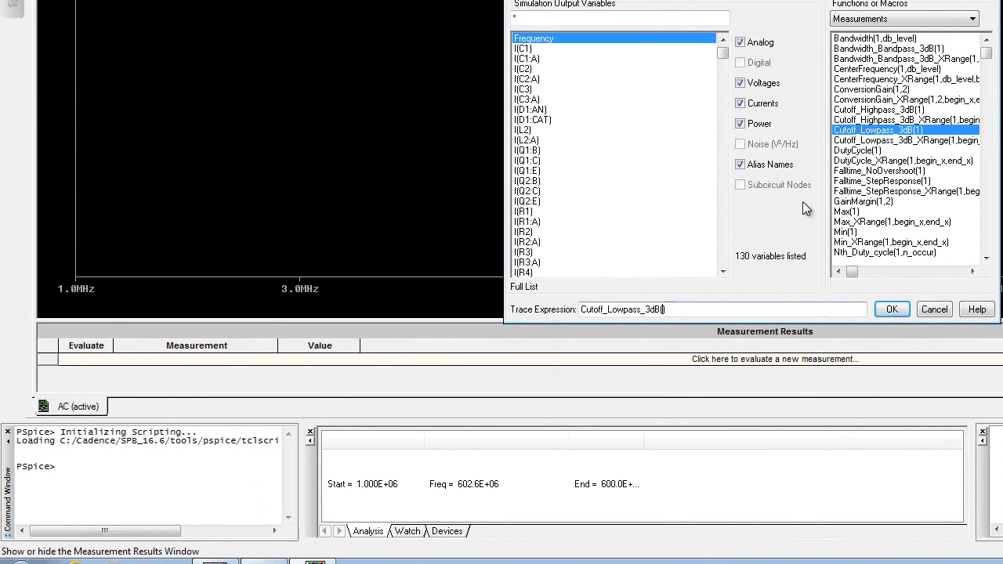
left_click(738, 126)
left_click(740, 103)
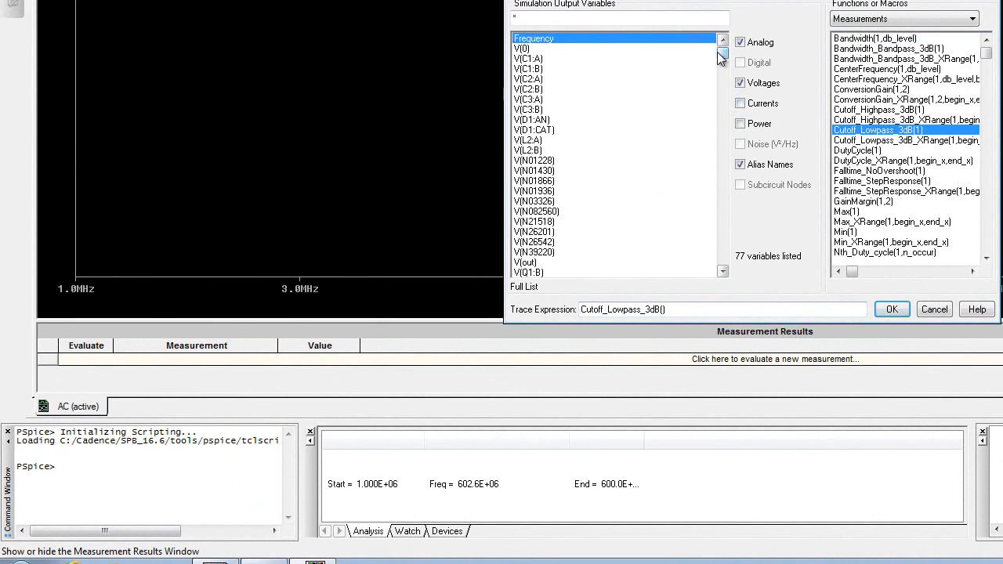
left_click(524, 263)
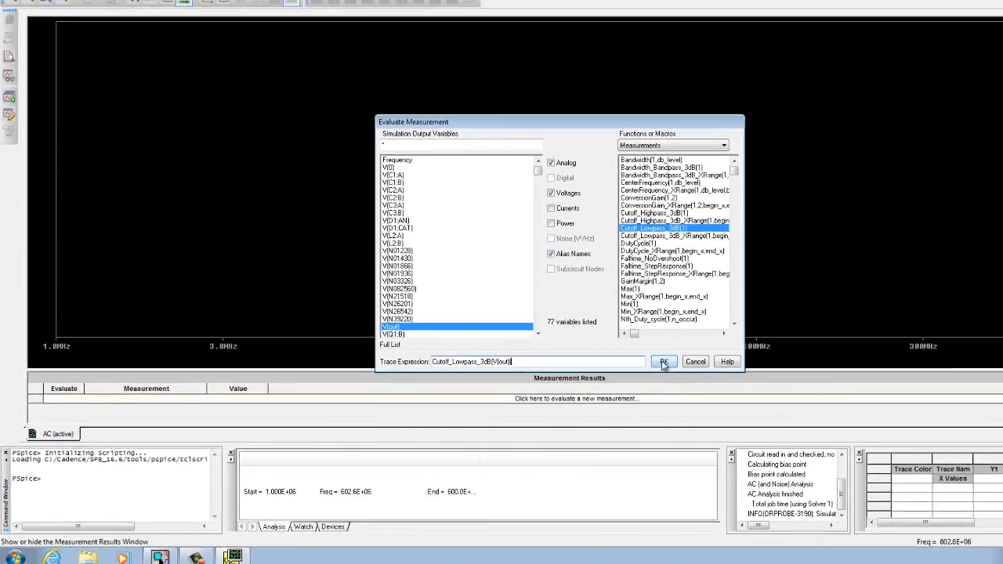
left_click(663, 362)
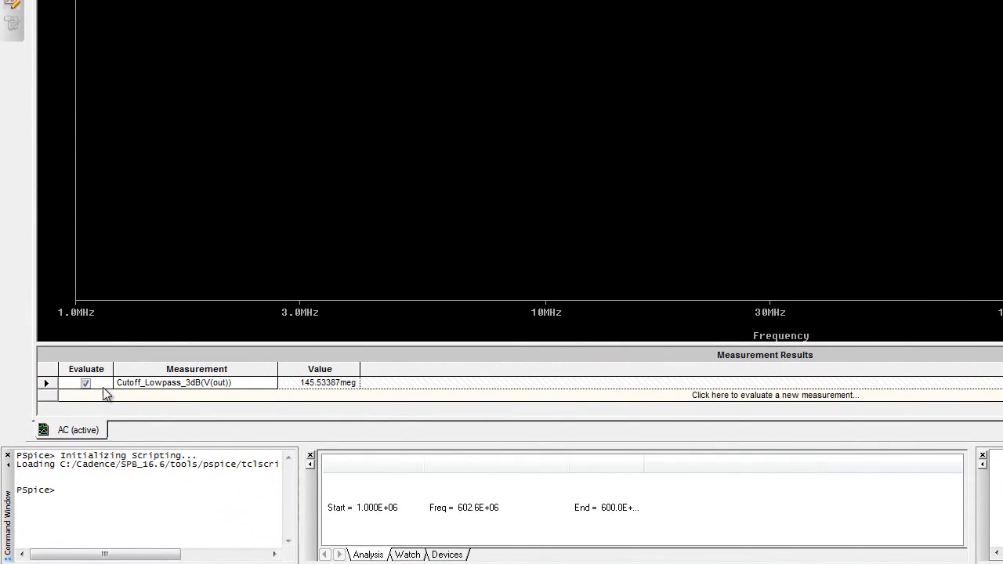
Add a second measurement for the AC run, the maximum output gain in decibels, max(db(v(out)))
left_click(90, 394)
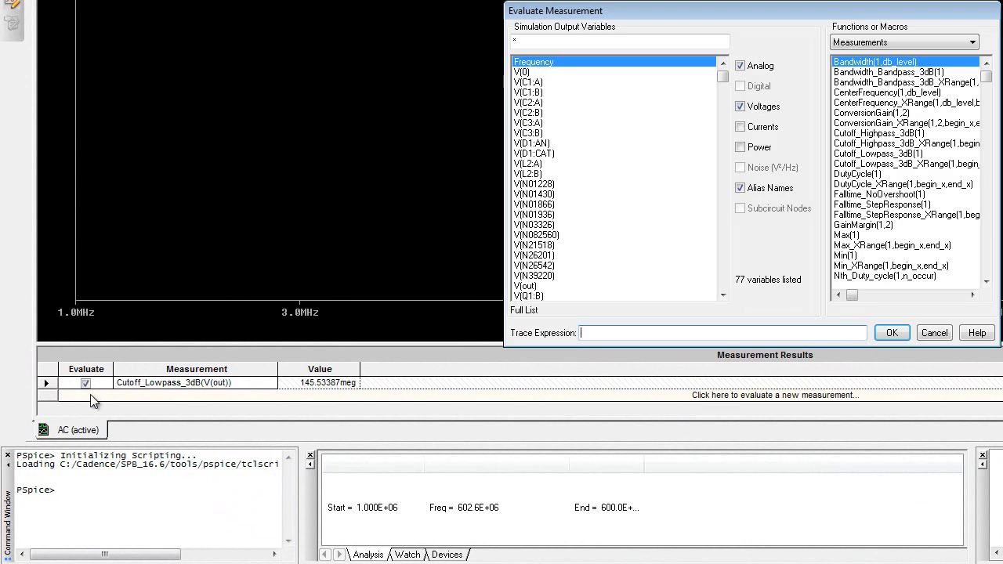
left_click(844, 237)
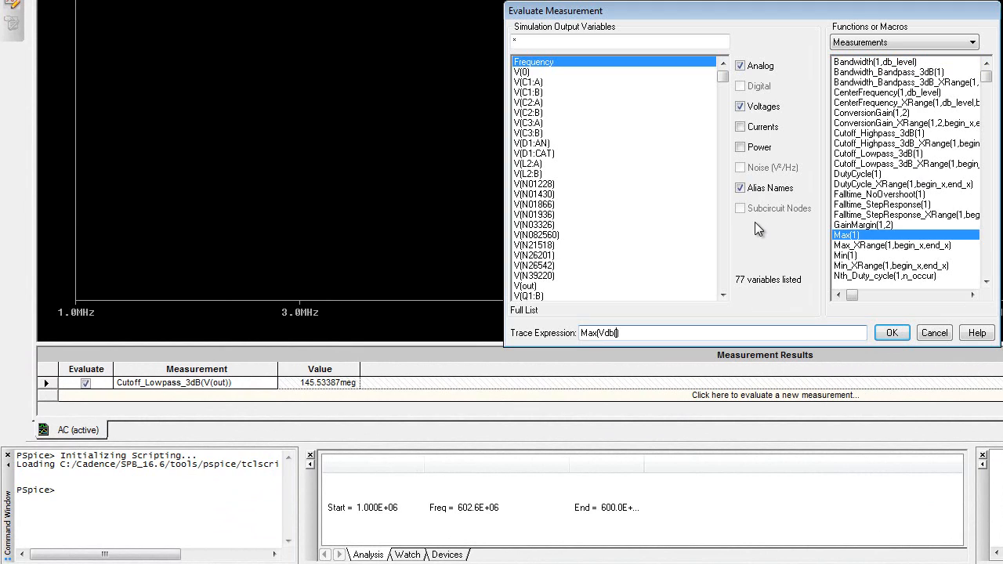
type("Vdb(out)")
left_click(889, 333)
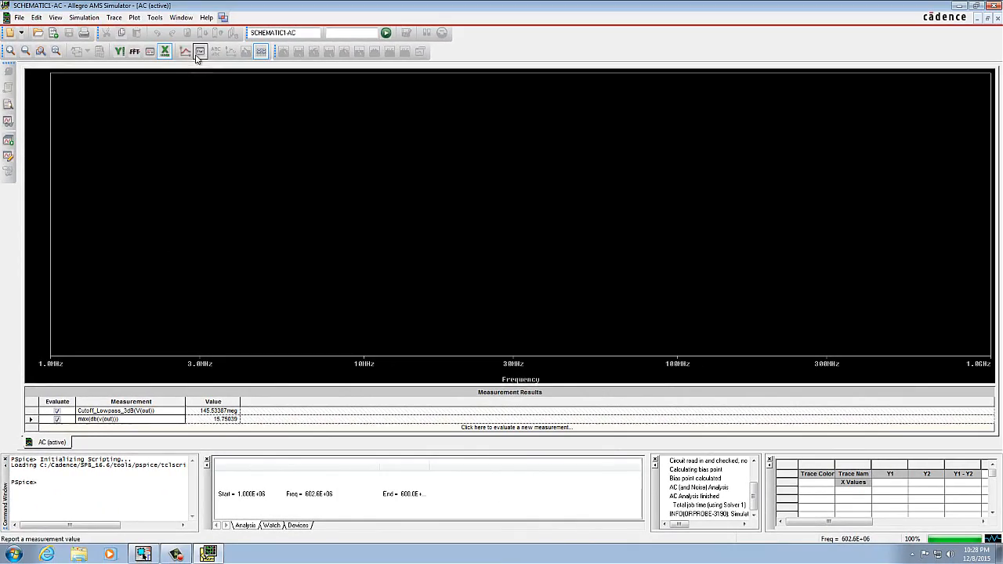
Plot the output gain over frequency by adding the trace db(v(out))
left_click(185, 51)
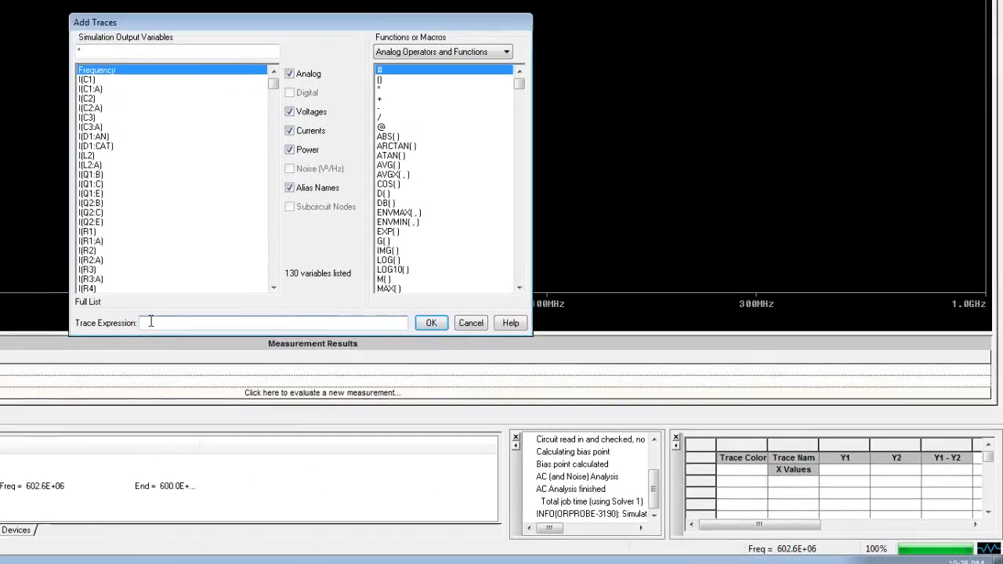
type("V")
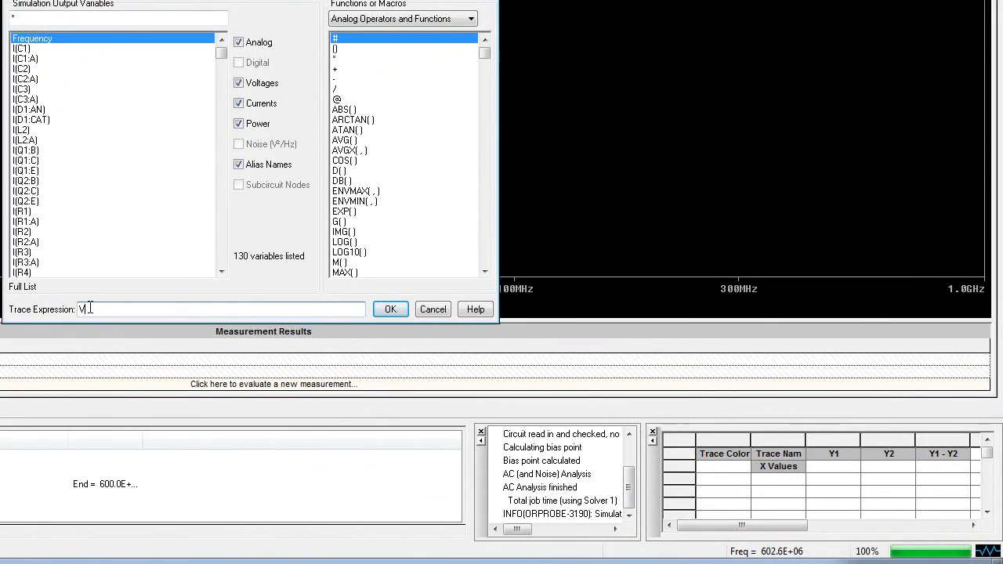
type("d")
type("(out)")
key("Return")
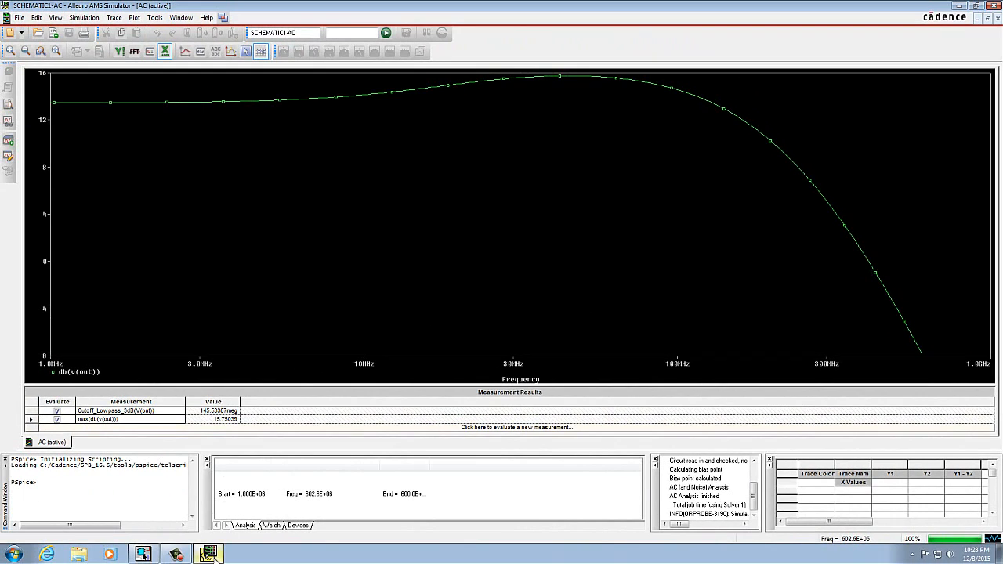
Switch to the schematic in Allegro Design Entry CIS and create a new PSpice simulation profile named DC
left_click(143, 554)
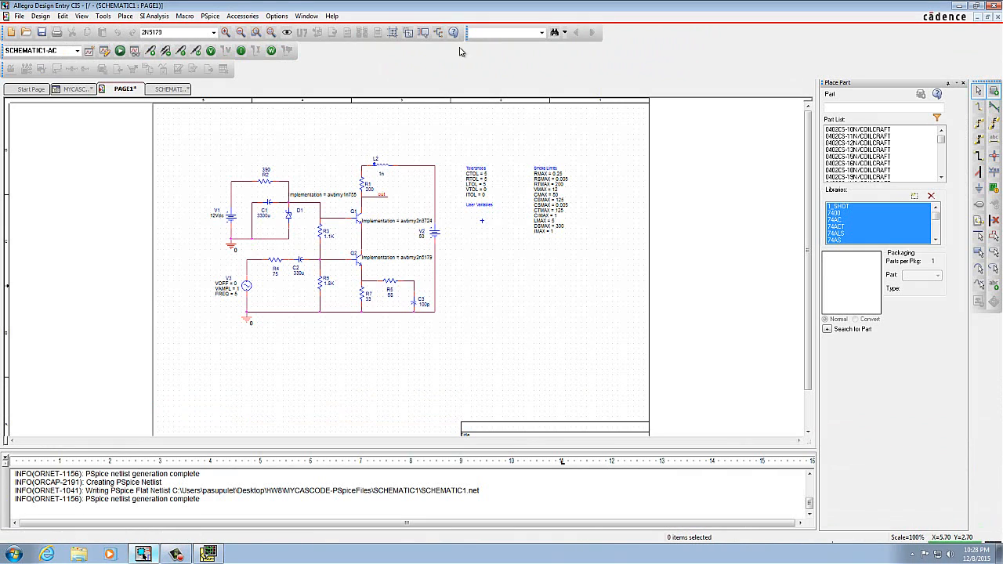
left_click(210, 18)
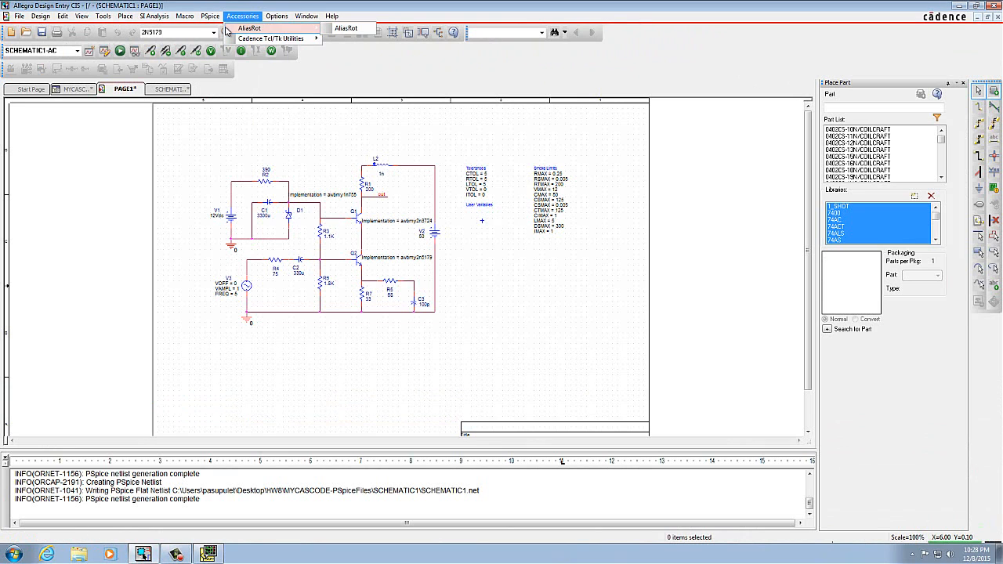
left_click(227, 28)
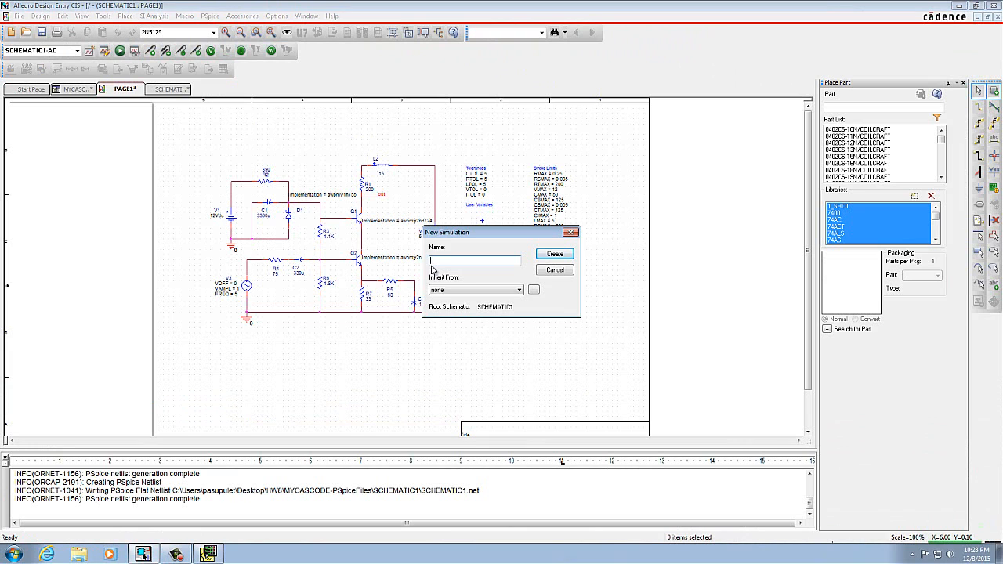
type("DC")
left_click(555, 254)
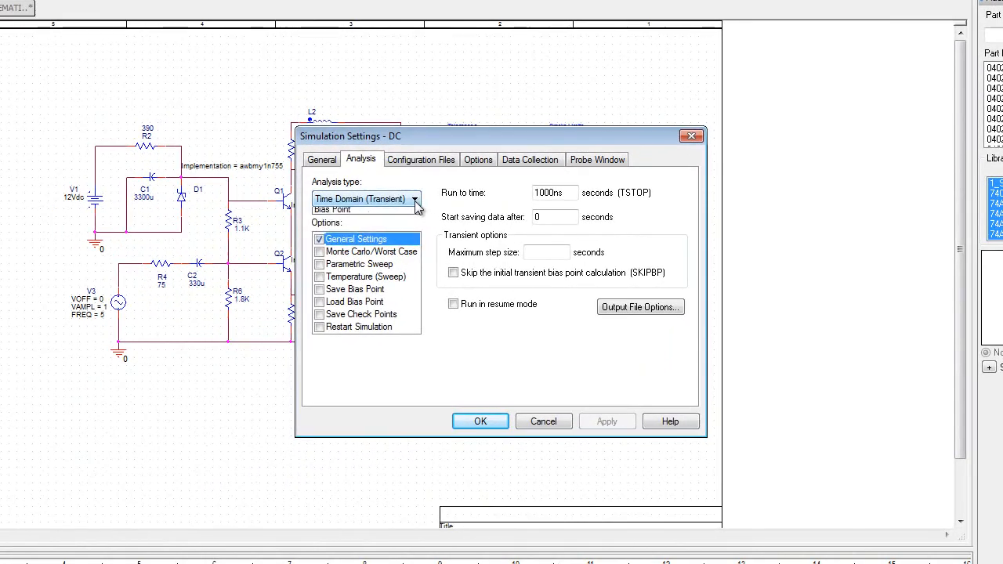
Configure the profile as a DC Sweep of voltage source V3 with a value list of 0, and accept it
left_click(337, 230)
left_click(620, 201)
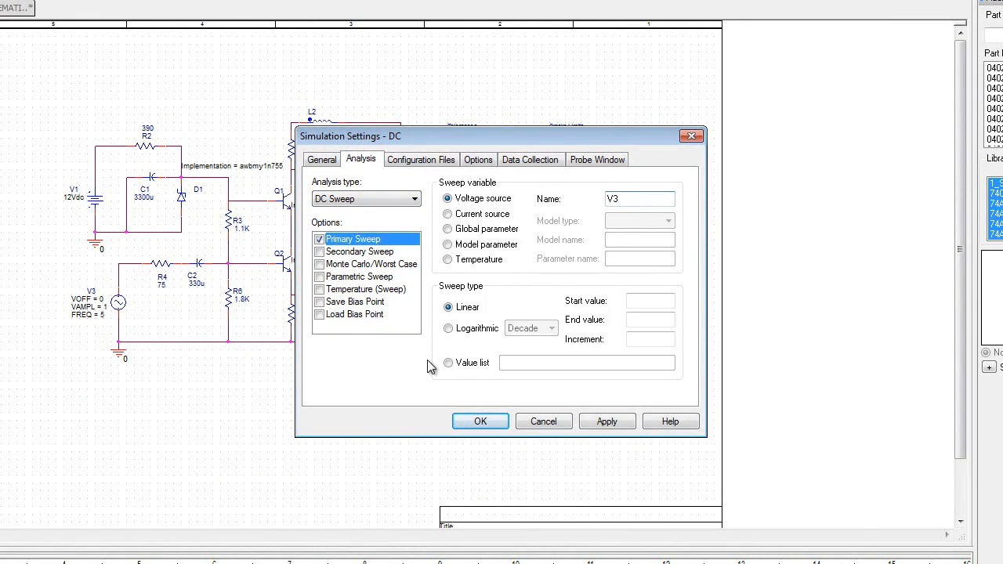
left_click(448, 363)
left_click(522, 360)
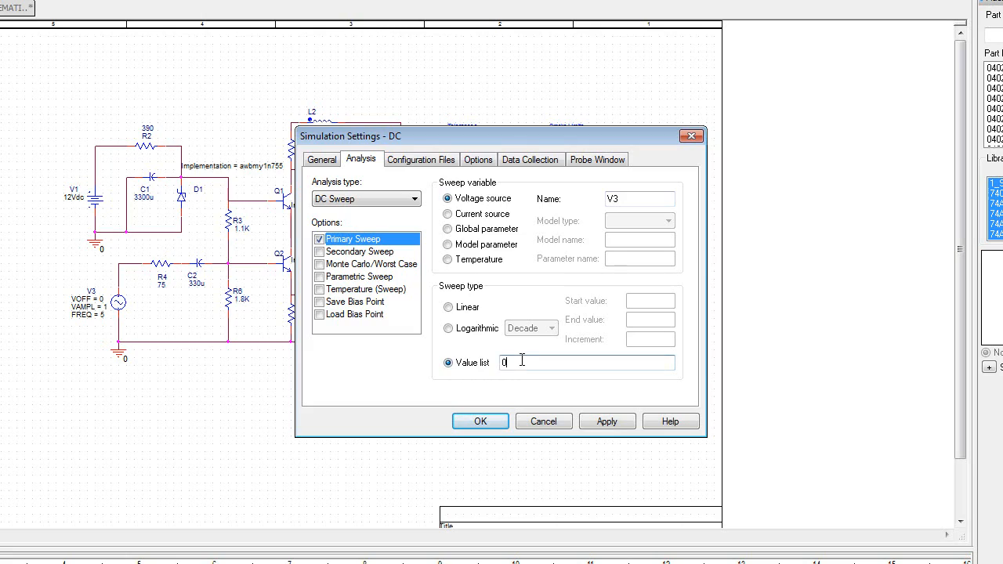
left_click(480, 422)
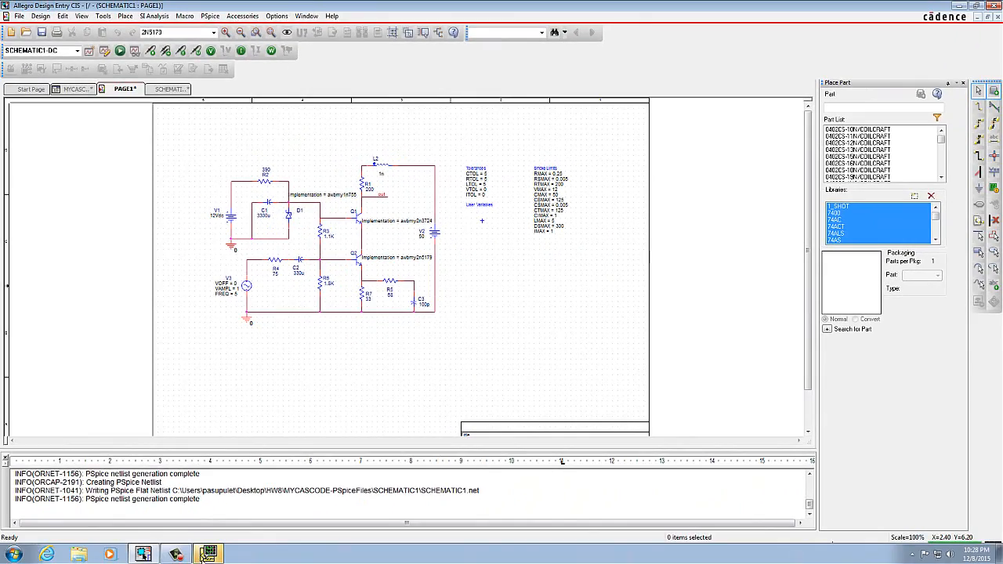
In the simulator's DC run, show the measurement results and add the power measurement W(Q1), including power variables in the list
left_click(210, 555)
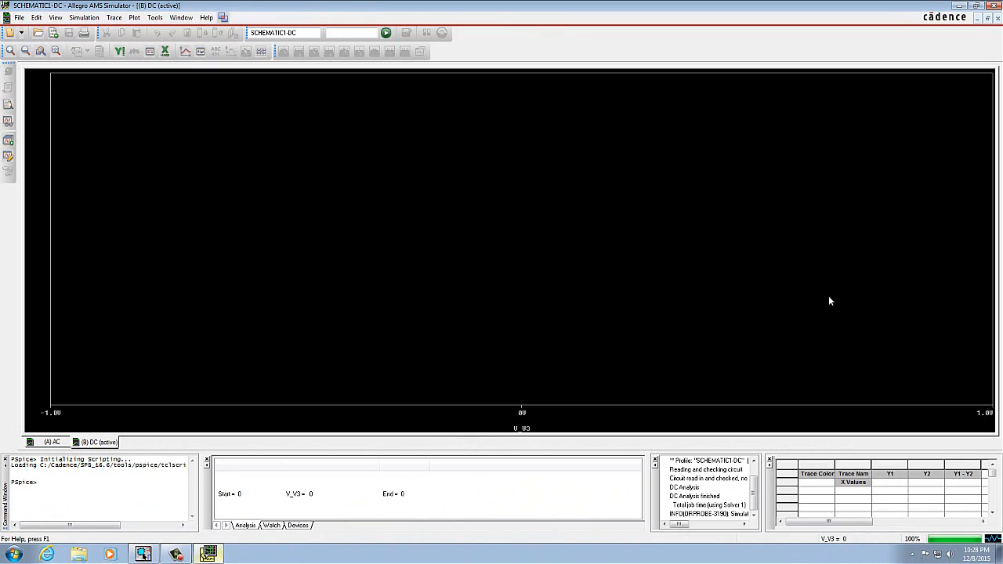
left_click(261, 50)
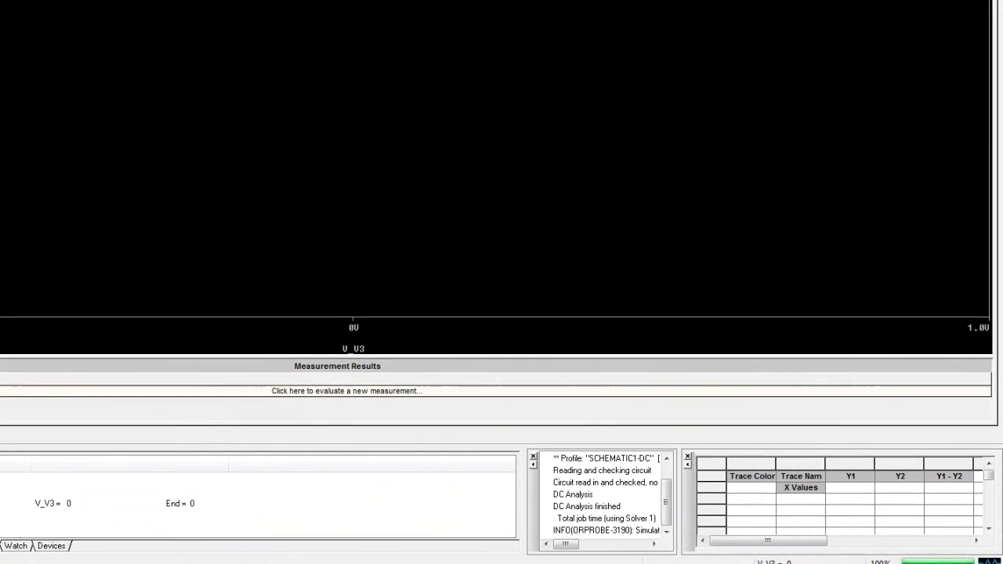
left_click(516, 408)
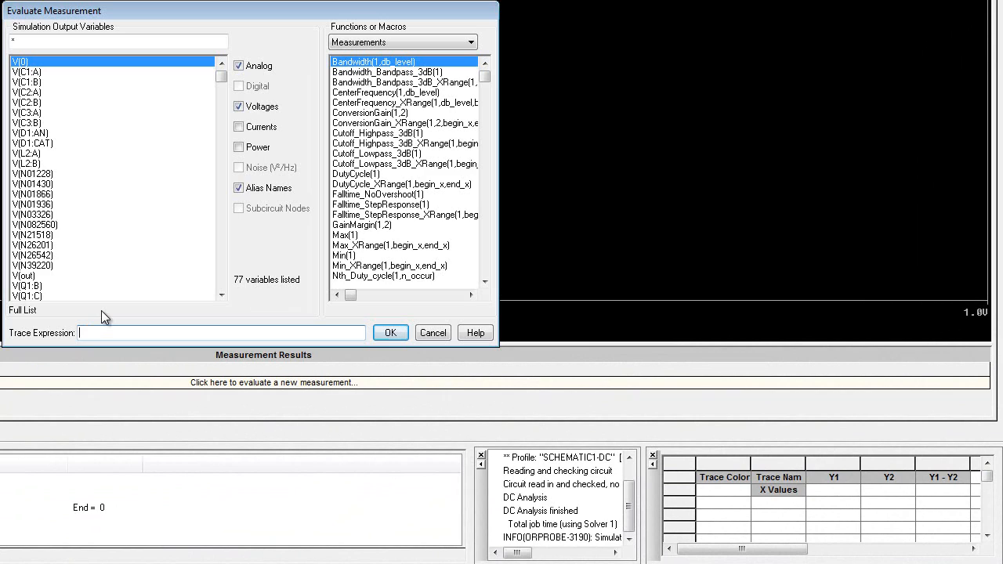
left_click(241, 147)
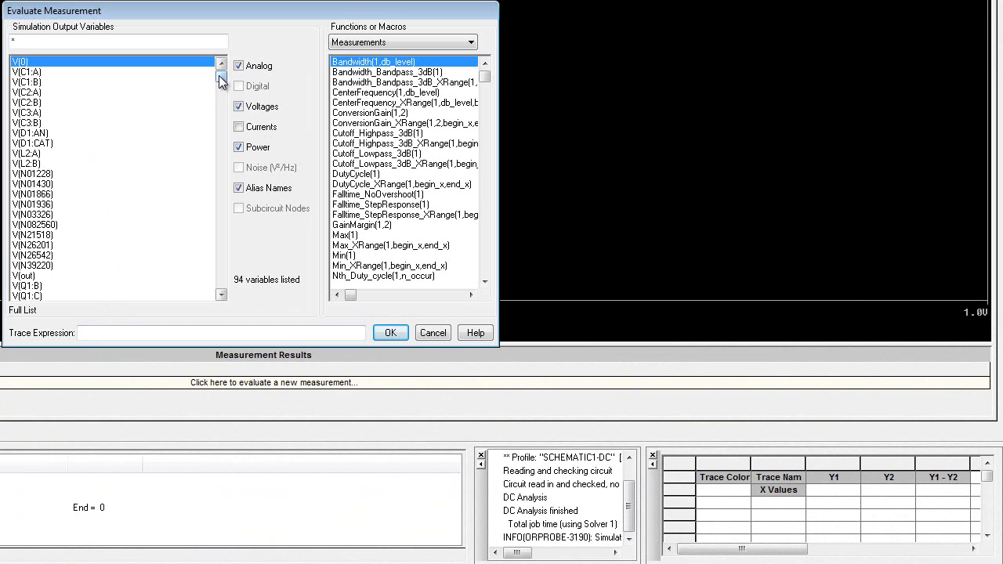
left_click_drag(220, 78, 232, 268)
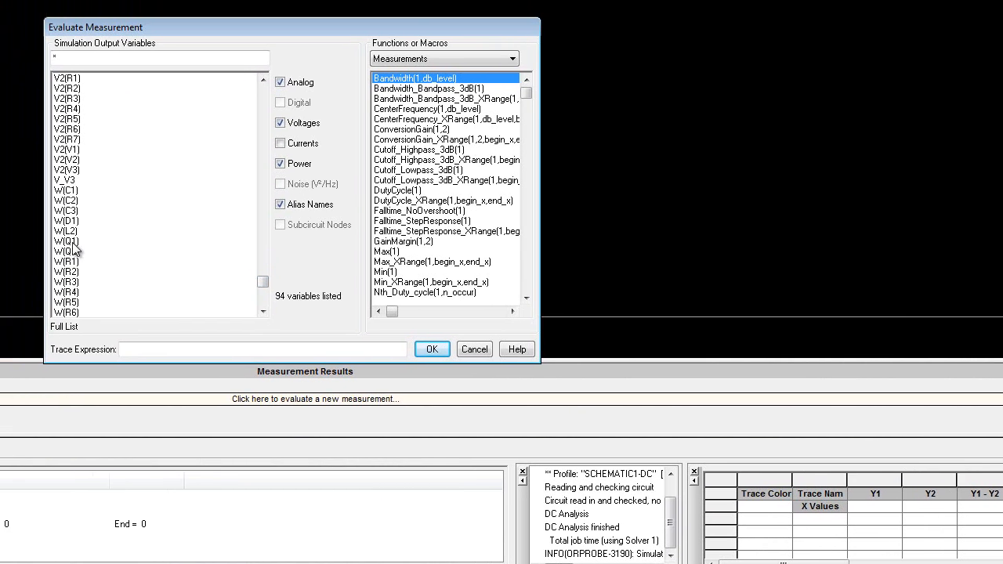
left_click(37, 224)
left_click(390, 332)
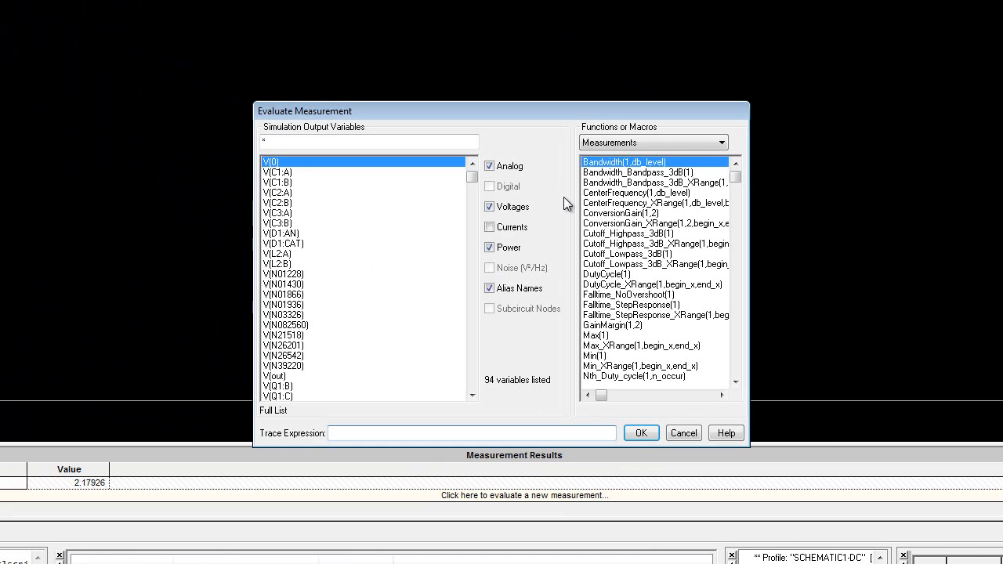
Include currents in the variable list and add the collector current measurement I(Q1:C)
left_click(490, 228)
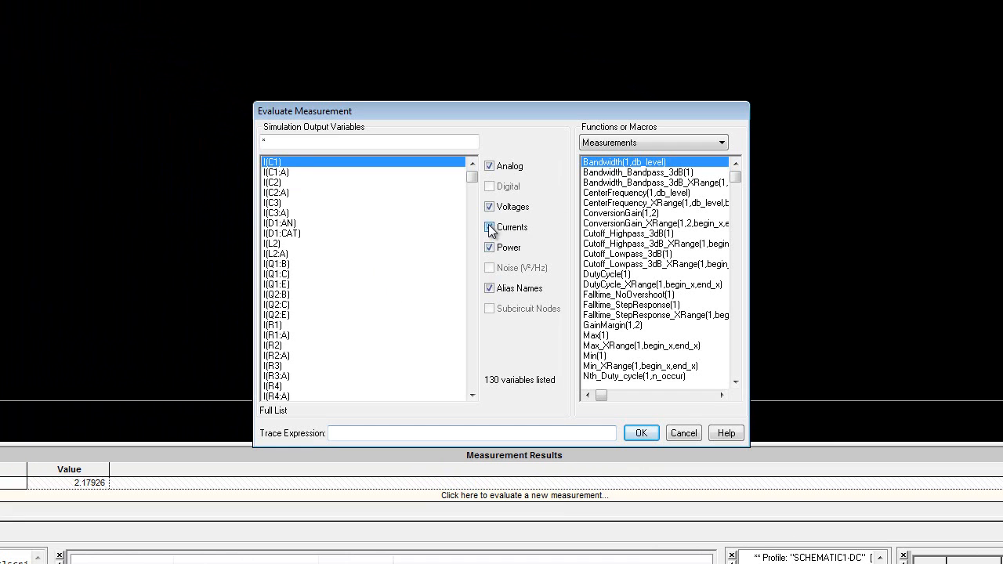
left_click(278, 273)
left_click(635, 426)
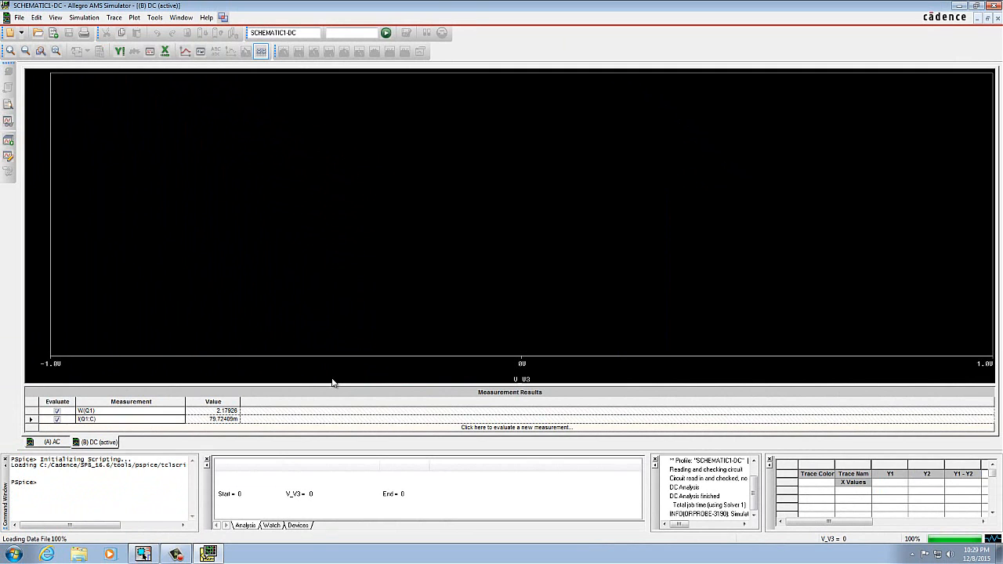
Return to the schematic and start a Monte Carlo advanced analysis
left_click(176, 554)
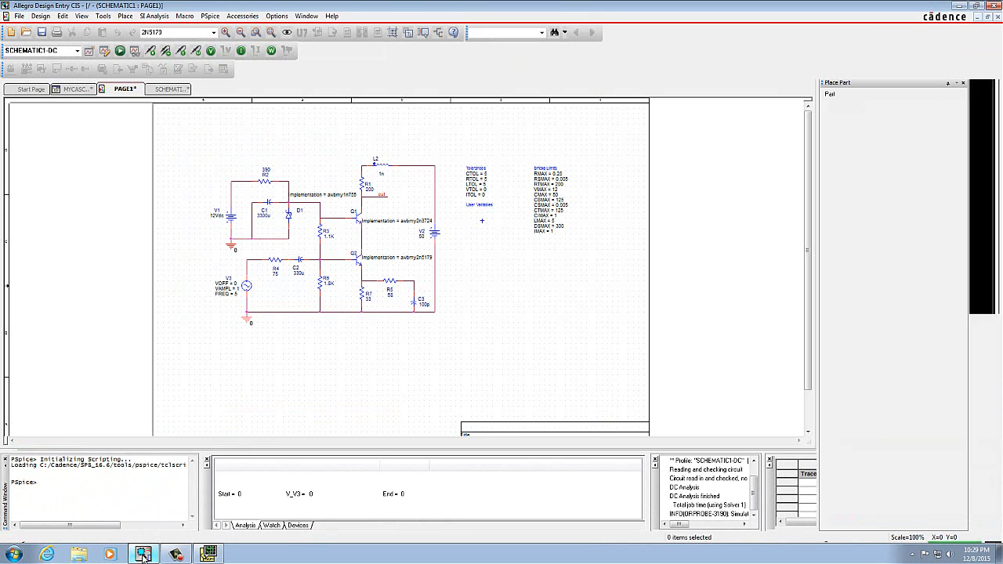
left_click(210, 15)
mouse_move(233, 108)
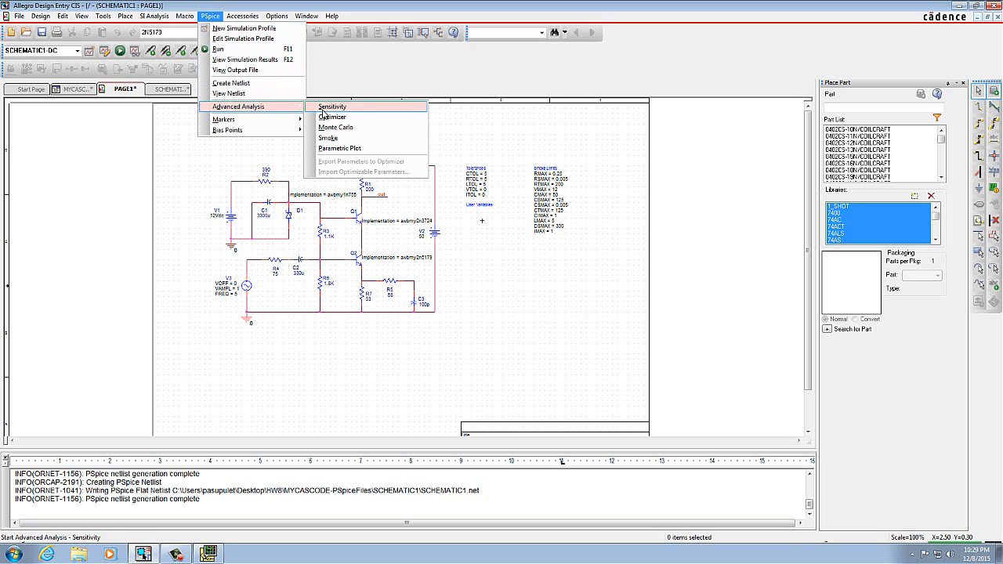
left_click(326, 129)
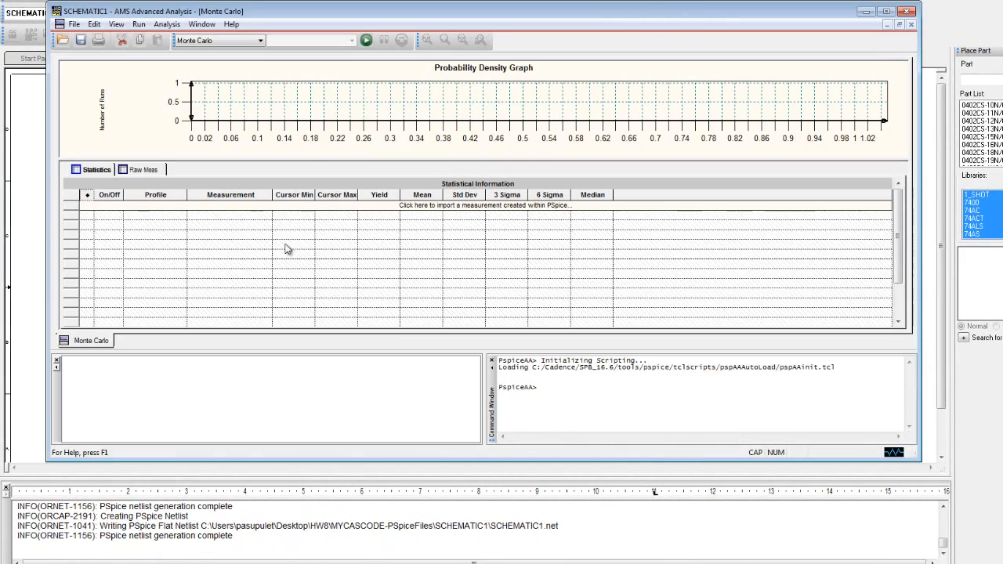
Import all four AC and DC measurements, Cutoff_Lowpass_3dB(V(out)), max(db(v(out))), W(Q1) and I(Q1:C), into the Monte Carlo statistics
left_click(452, 206)
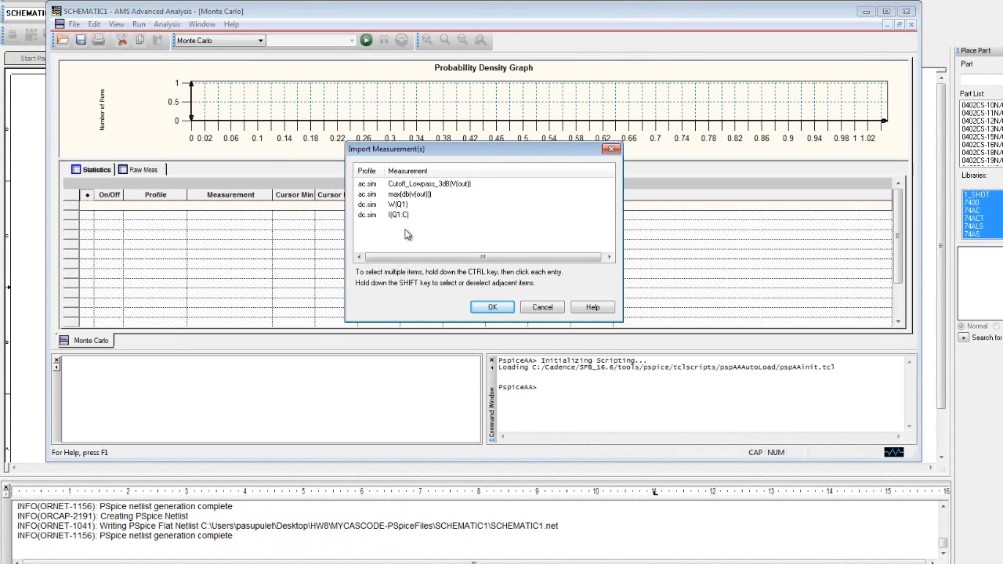
left_click_drag(400, 221, 406, 183)
left_click(490, 307)
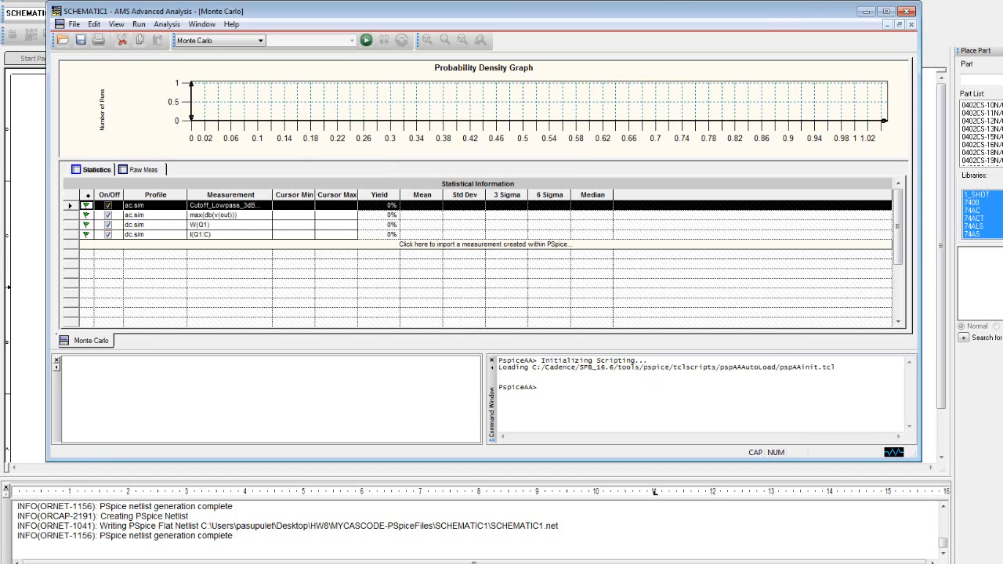
Accept the Monte Carlo settings of 100 runs, starting run 1, random seed 1 and 10 bins, and run the analysis
left_click(97, 24)
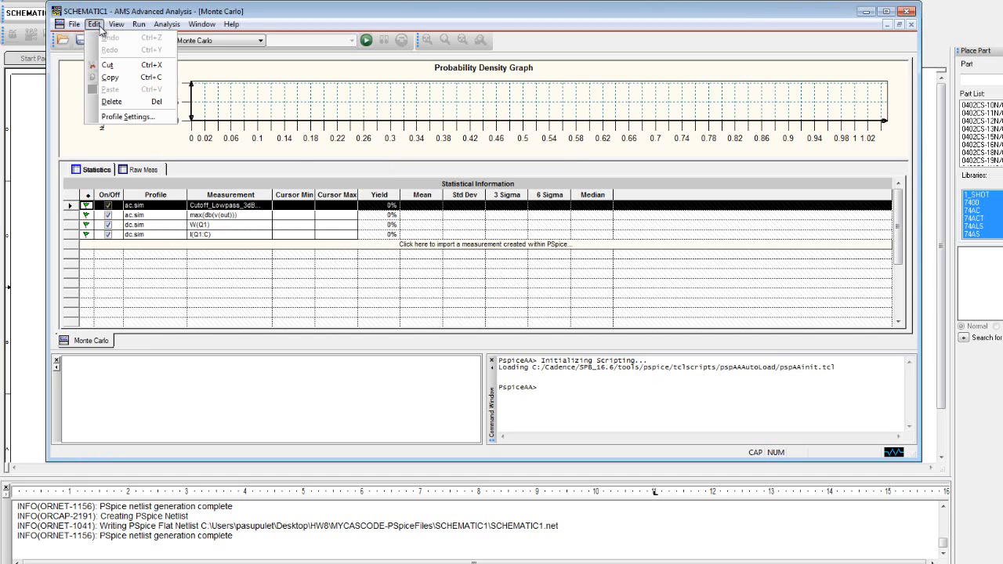
left_click(110, 117)
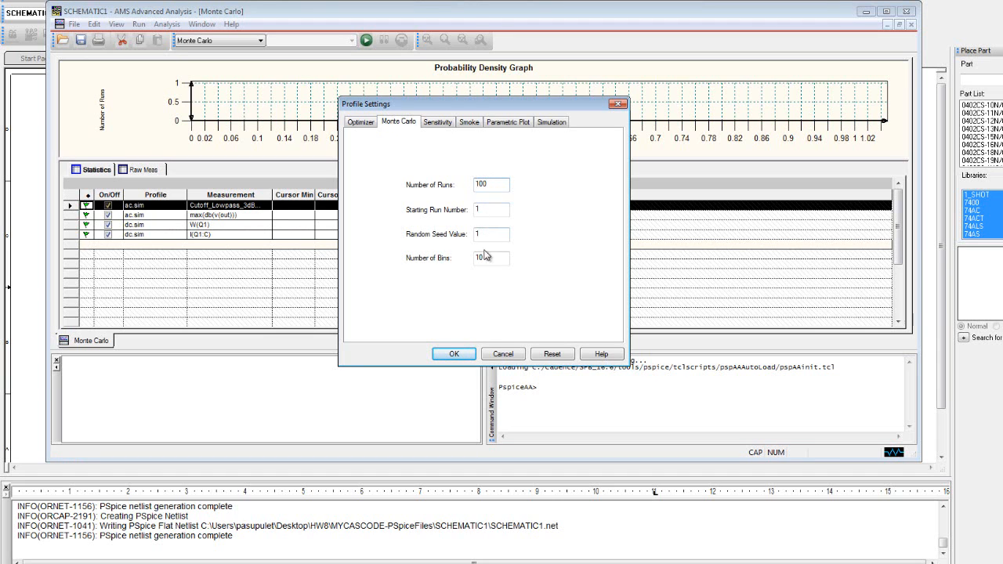
left_click(452, 357)
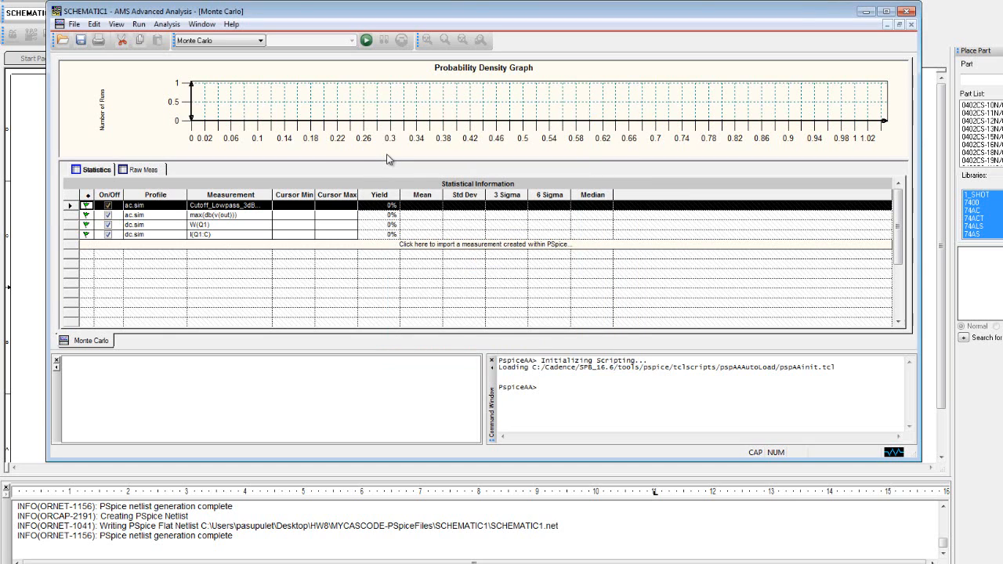
left_click(138, 27)
left_click(157, 45)
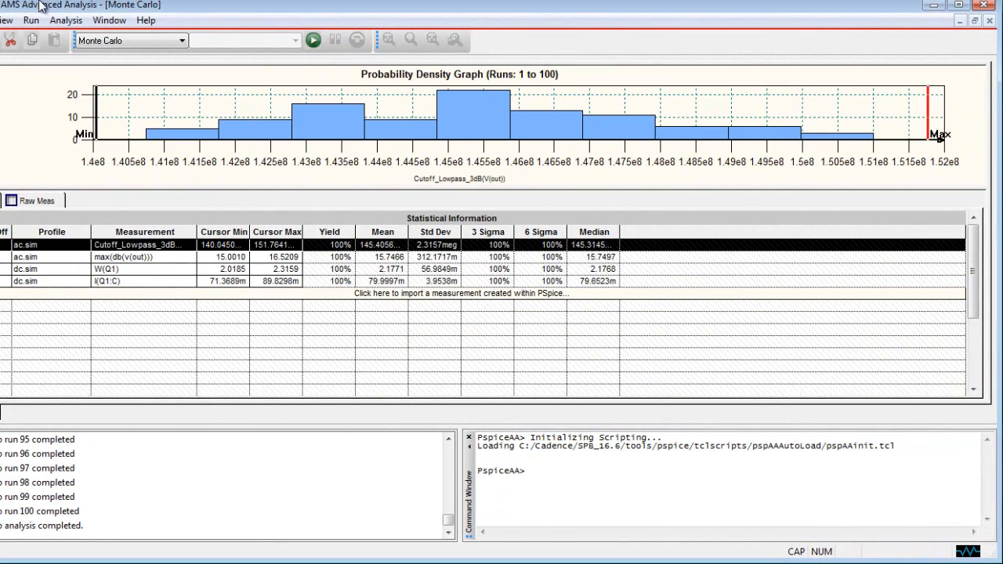
Move the Max cursor on the cutoff frequency's probability density graph to about 145.39meg
left_click(460, 81)
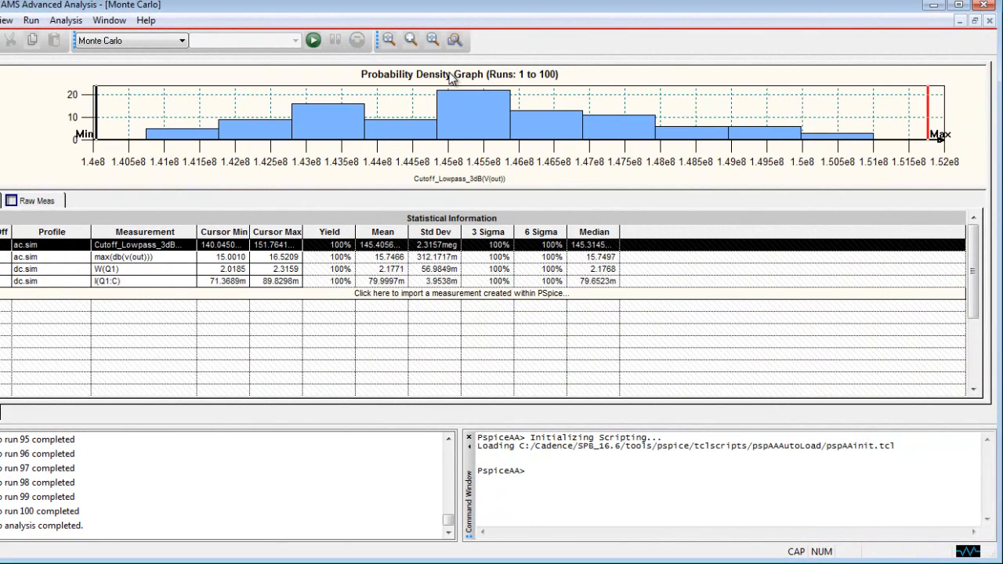
left_click(475, 102)
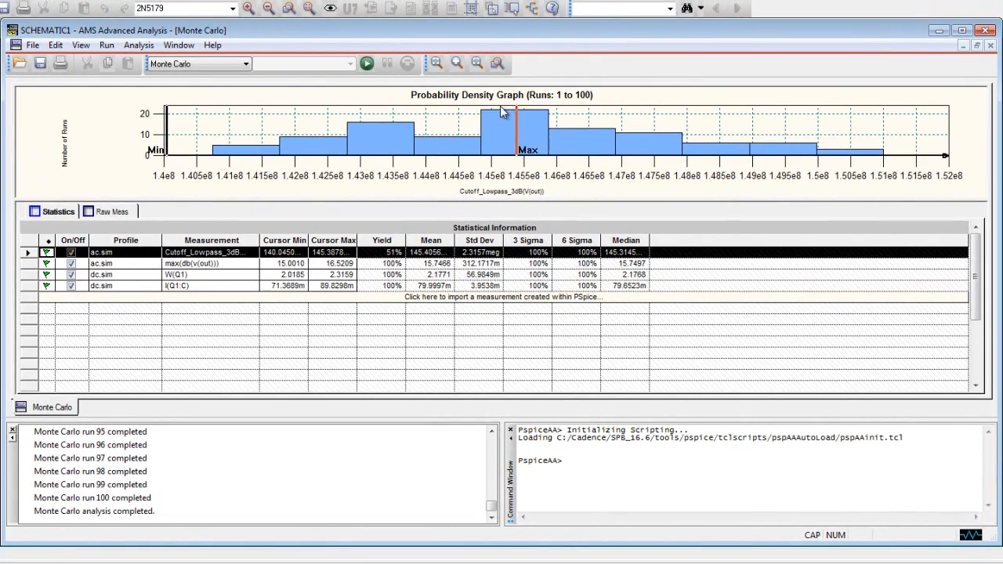
Examine the distributions of max(db(v(out))), W(Q1) and I(Q1:C), and the cumulative distribution of Cutoff_Lowpass_3dB(V(out))
left_click(284, 267)
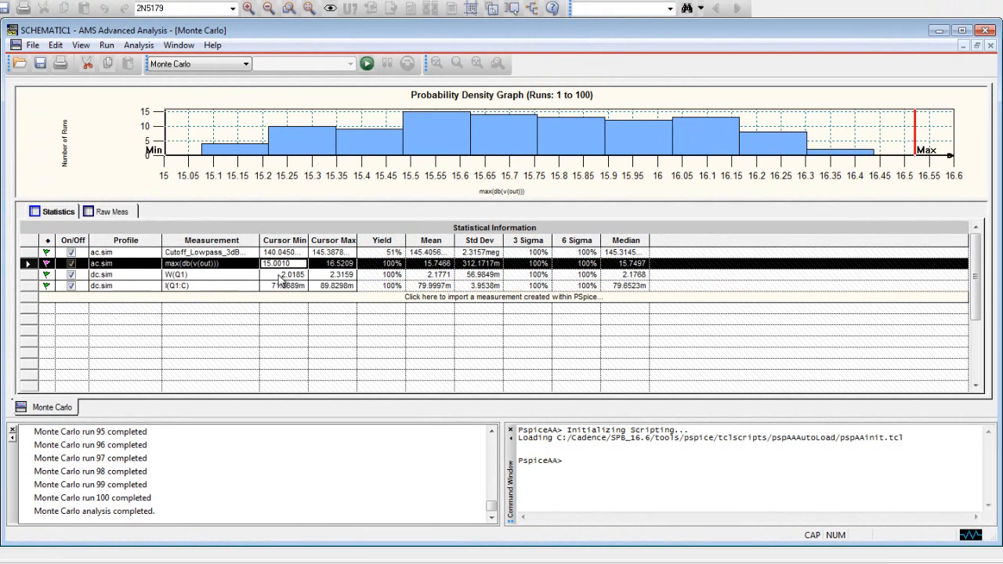
left_click(281, 275)
left_click(282, 285)
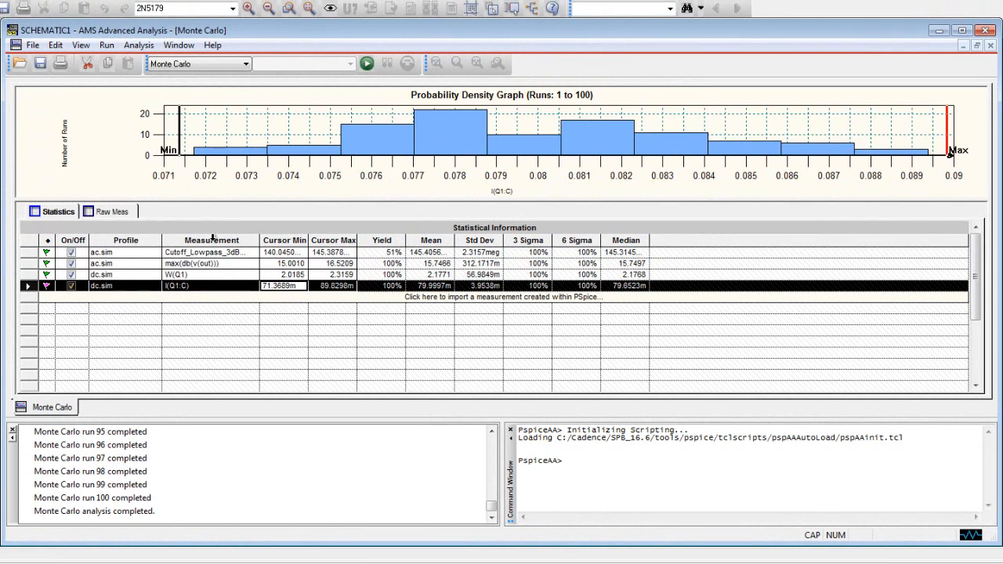
left_click(216, 252)
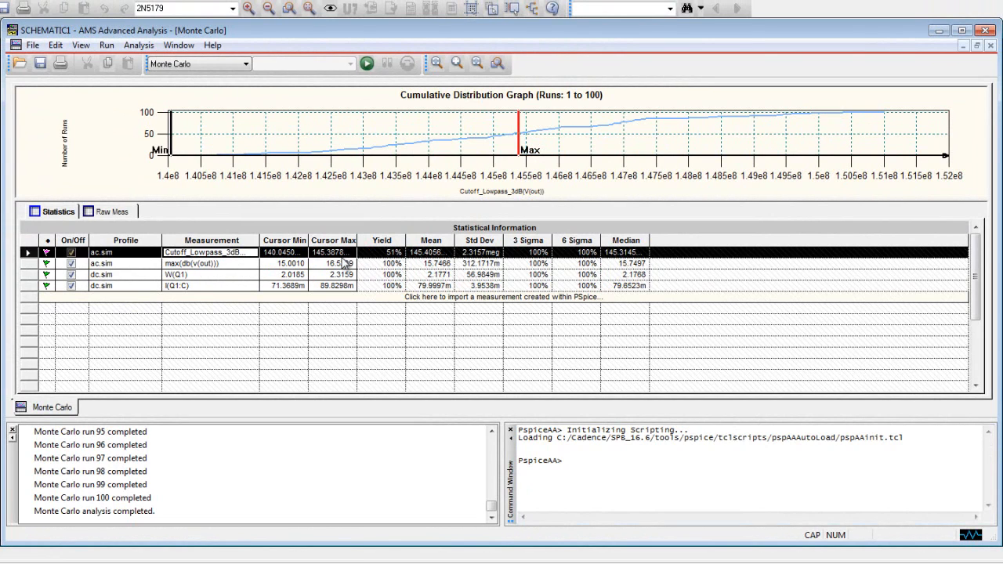
Examine the cumulative distributions of all four measurements, and compare the cumulative and probability density graphs of Cutoff_Lowpass_3dB(V(out))
left_click(342, 256)
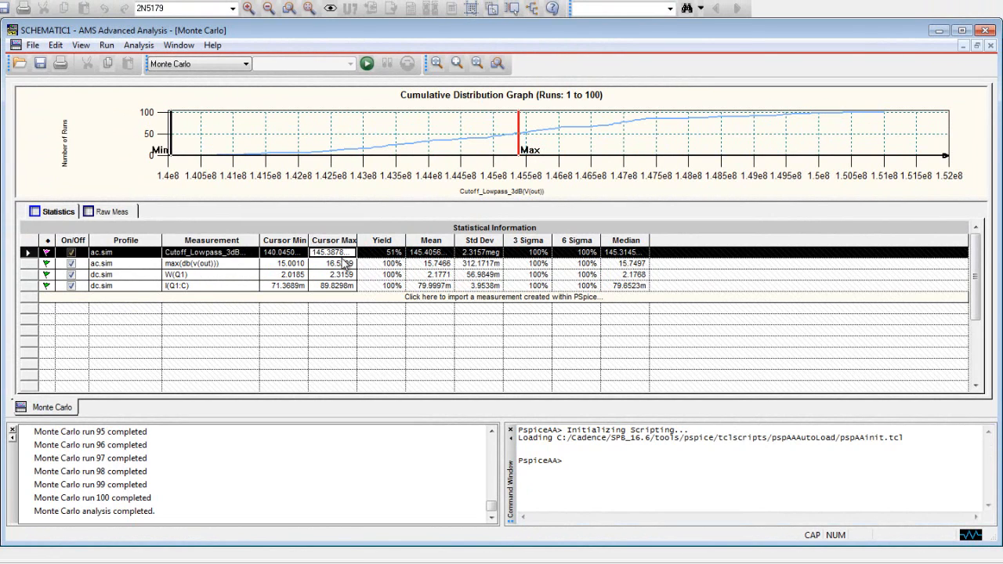
left_click(346, 265)
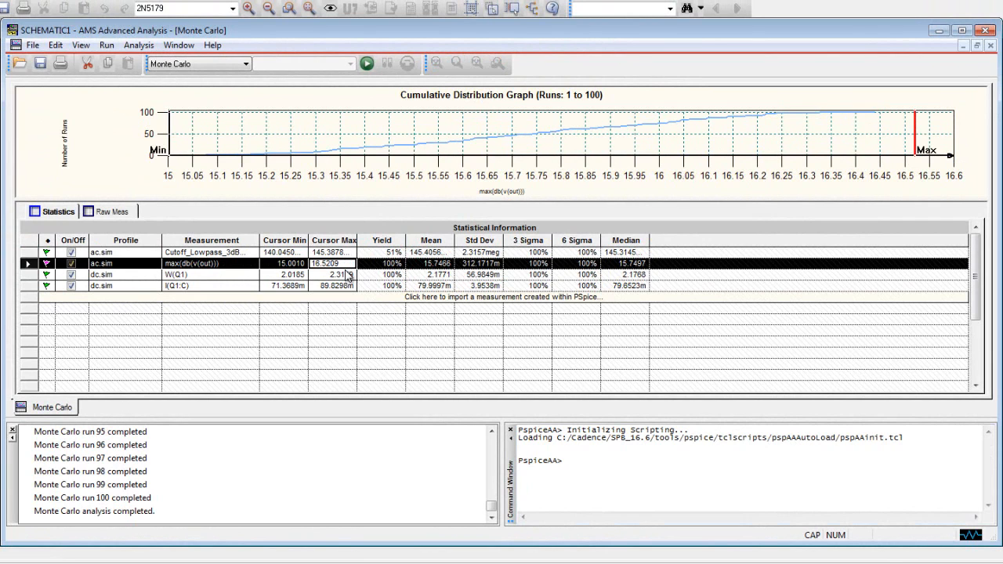
left_click(347, 274)
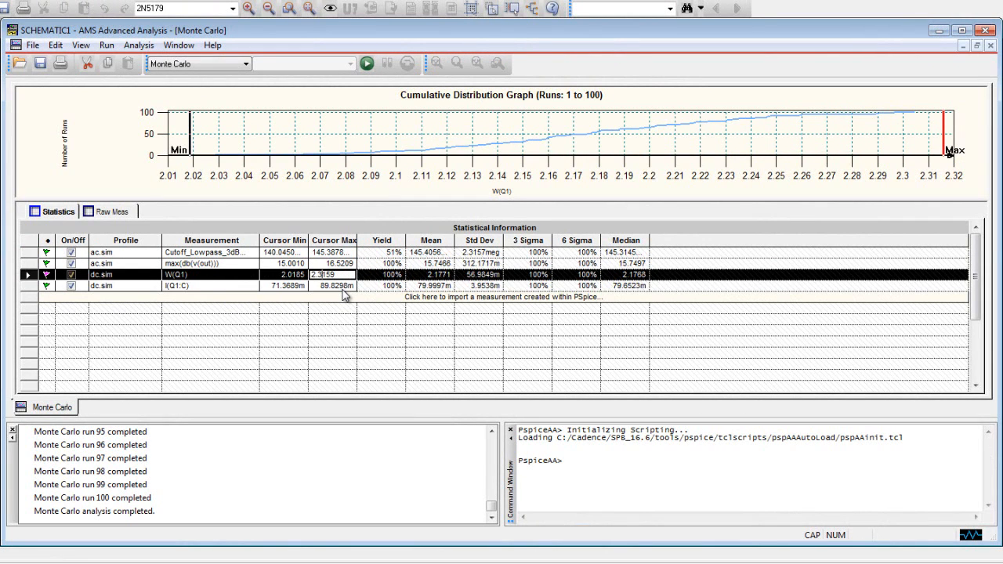
left_click(343, 287)
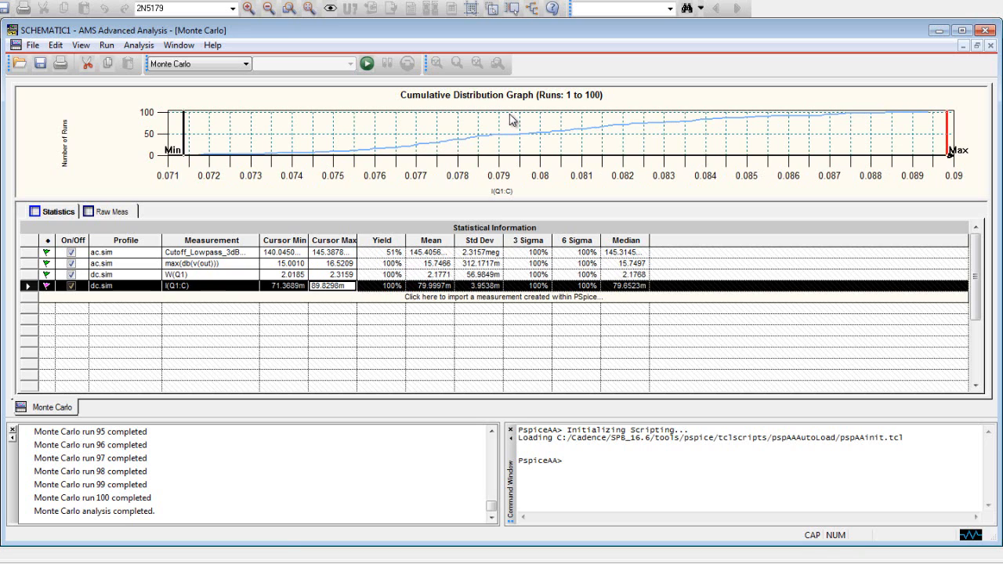
left_click(287, 252)
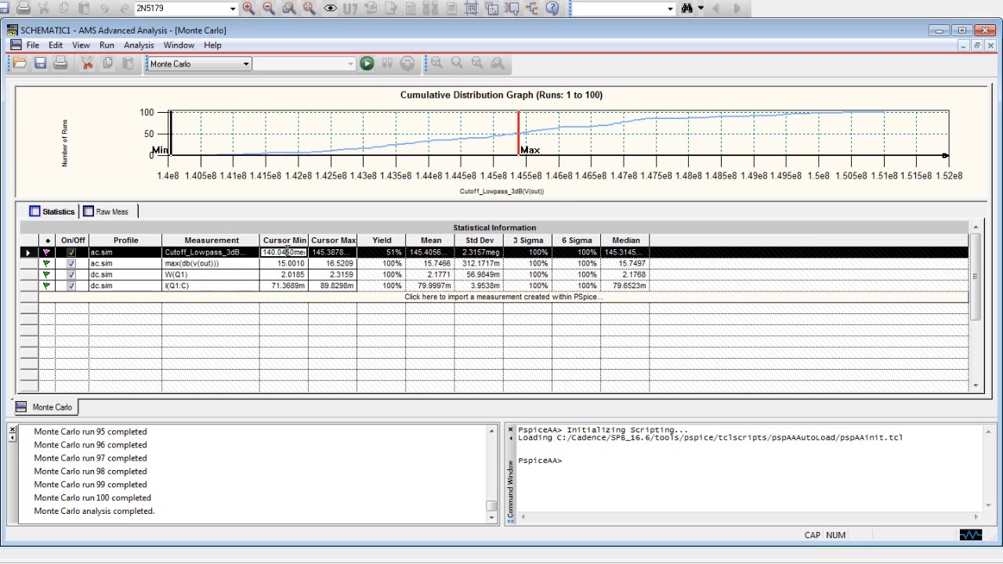
right_click(498, 92)
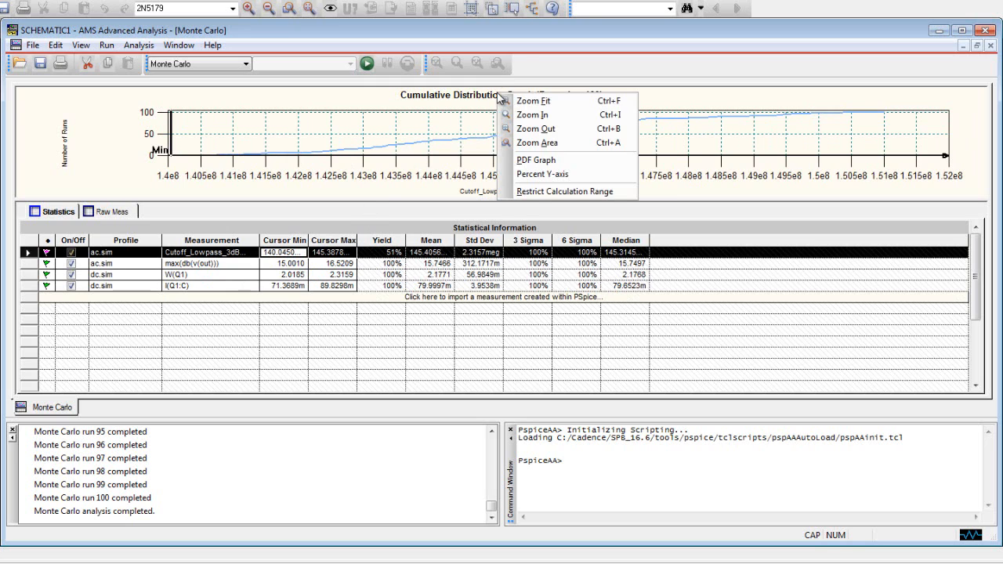
left_click(523, 160)
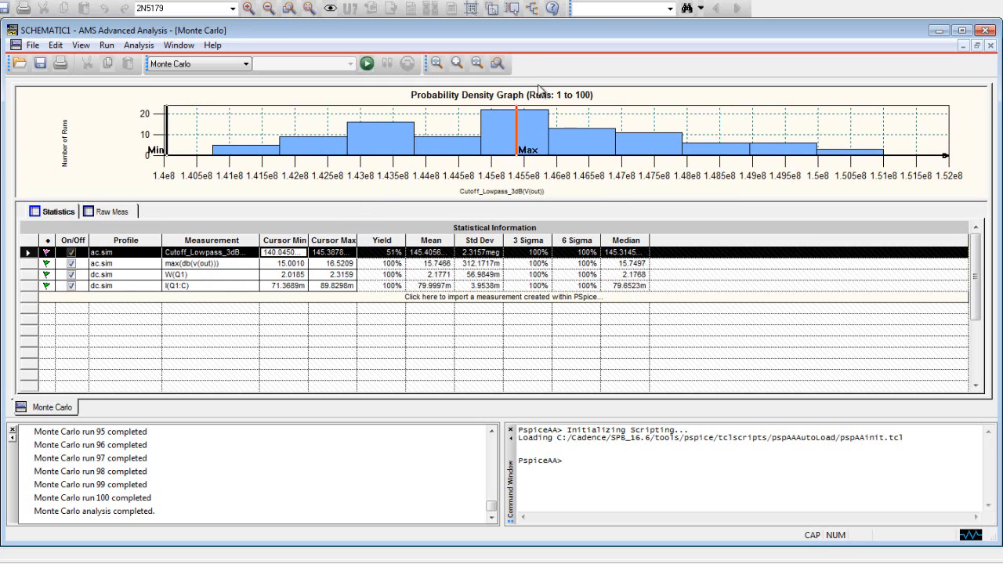
right_click(530, 97)
left_click(559, 159)
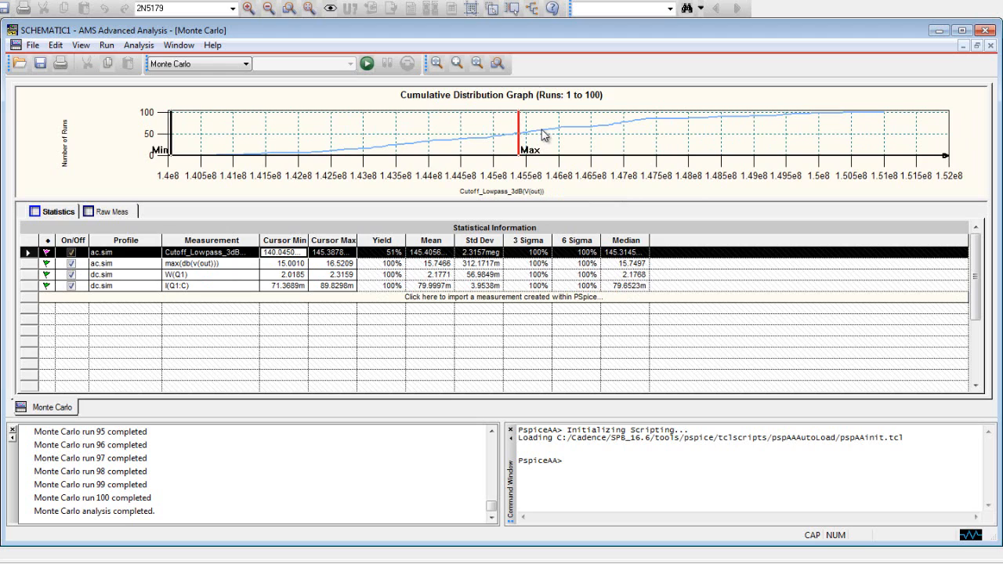
mouse_move(544, 135)
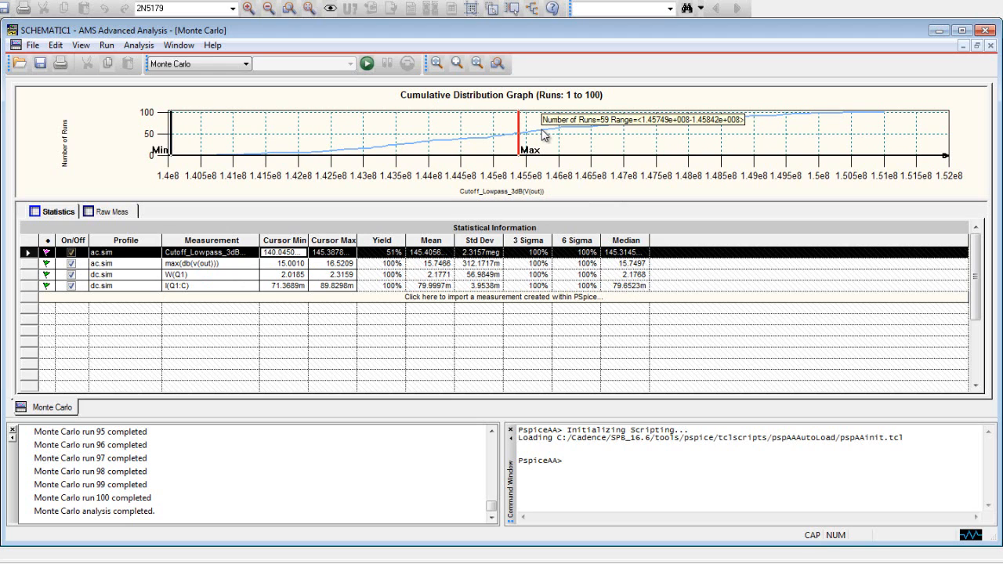
Move the cutoff frequency's Max cursor to about 146.08meg on the cumulative graph and to about 145.31meg on the probability density graph
left_click(577, 131)
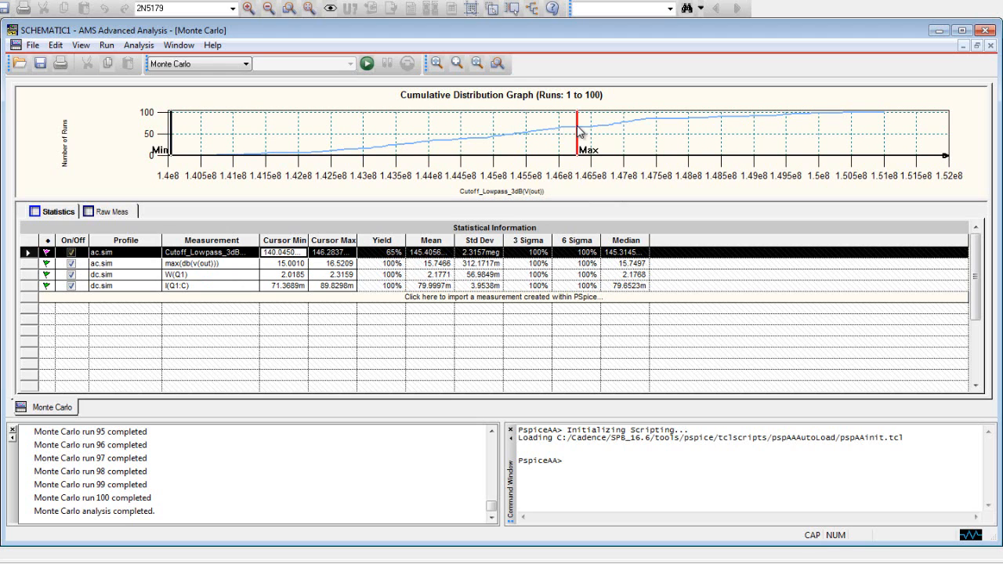
mouse_move(614, 130)
left_click(623, 128)
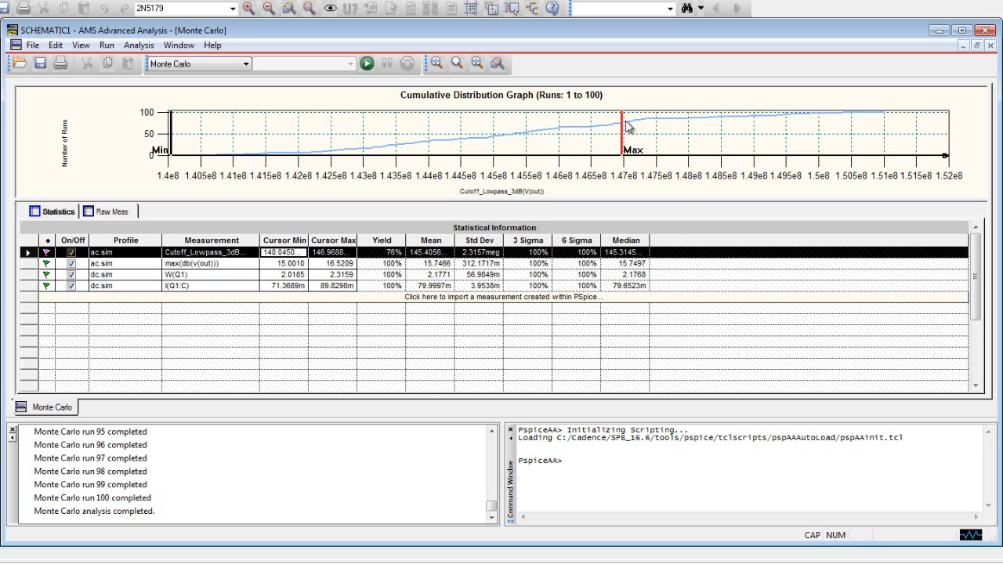
left_click(639, 124)
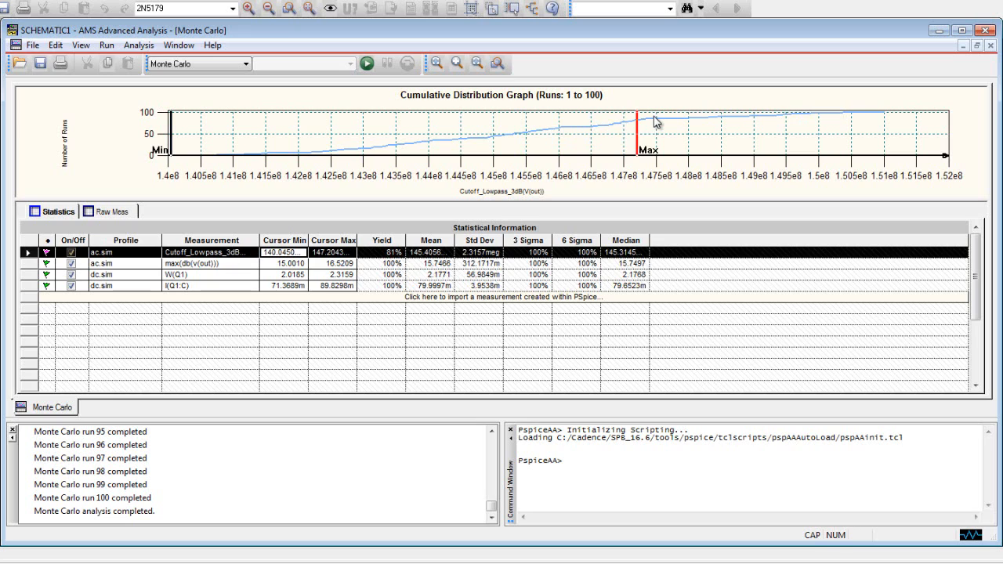
left_click(655, 120)
left_click(586, 127)
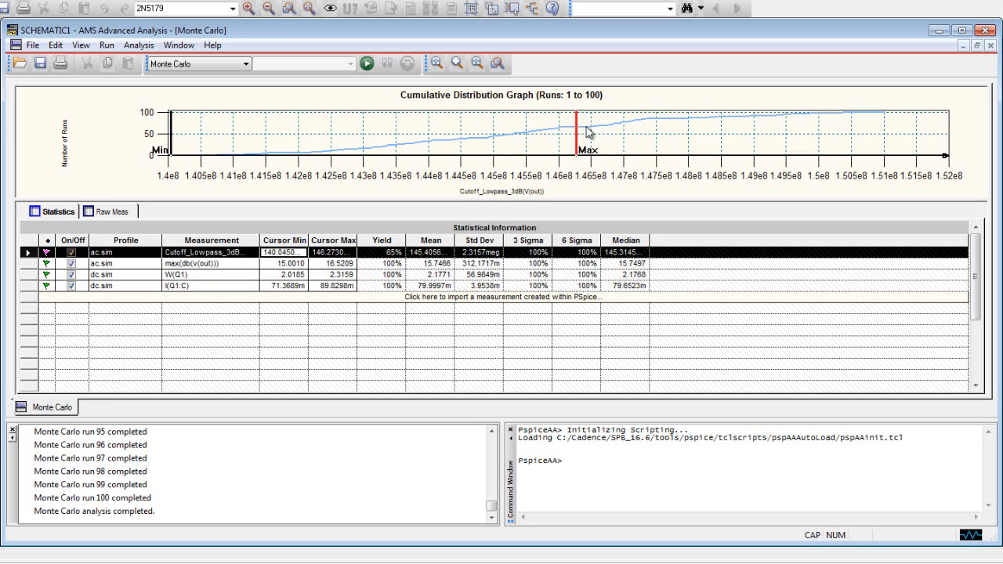
left_click(565, 130)
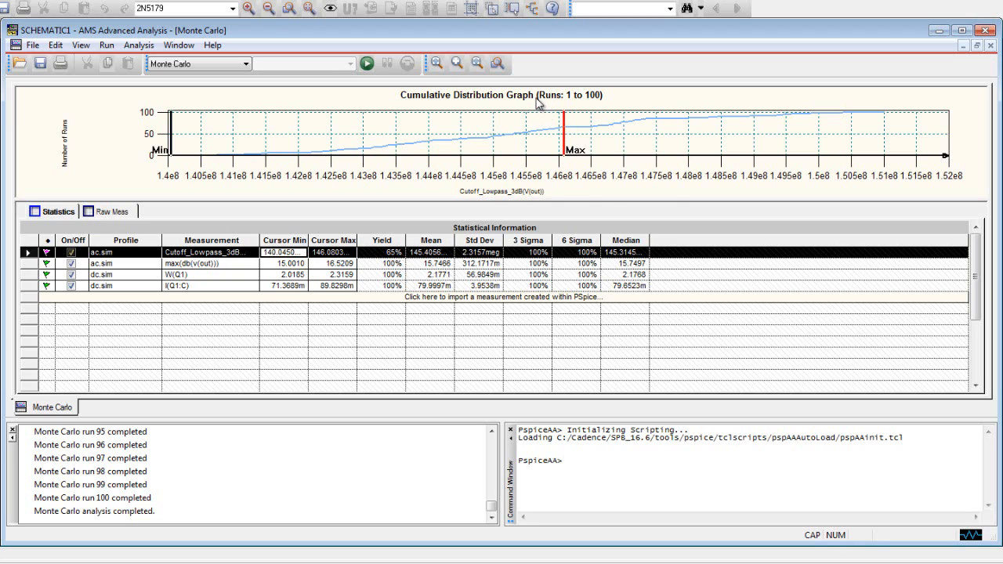
right_click(537, 99)
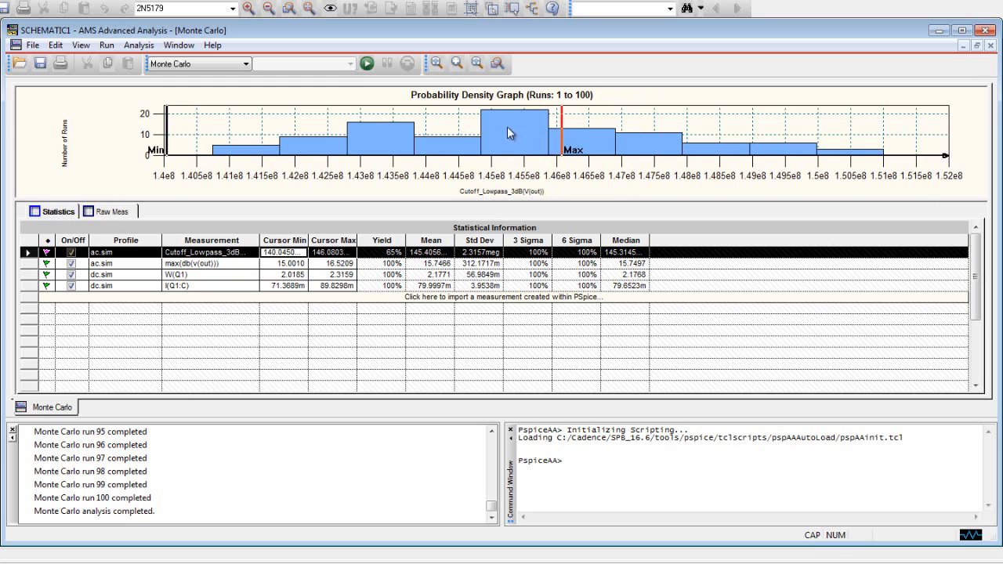
right_click(512, 115)
Set the number of bins for the Monte Carlo analysis to 25 in the profile settings
left_click(56, 46)
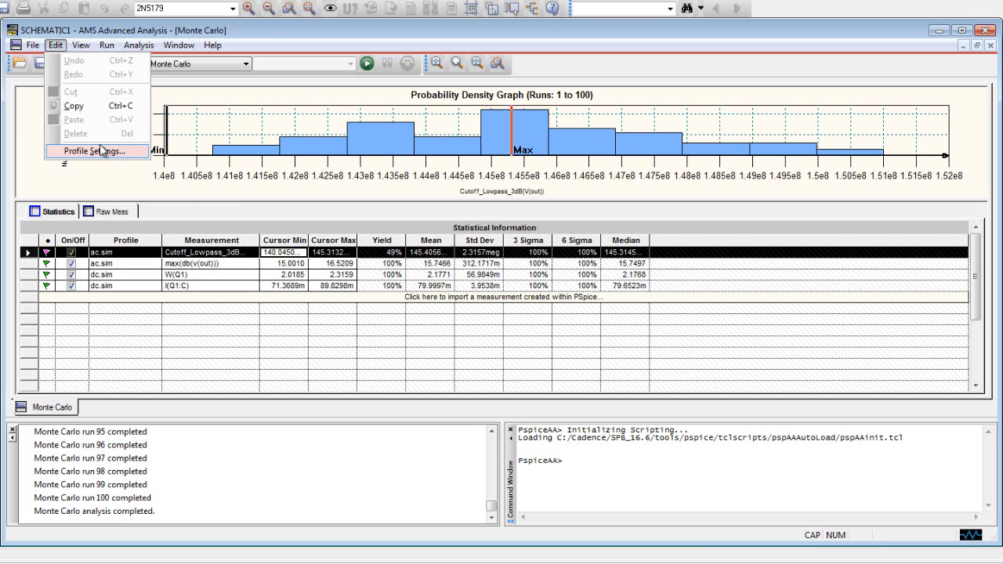
left_click(100, 151)
left_click(504, 312)
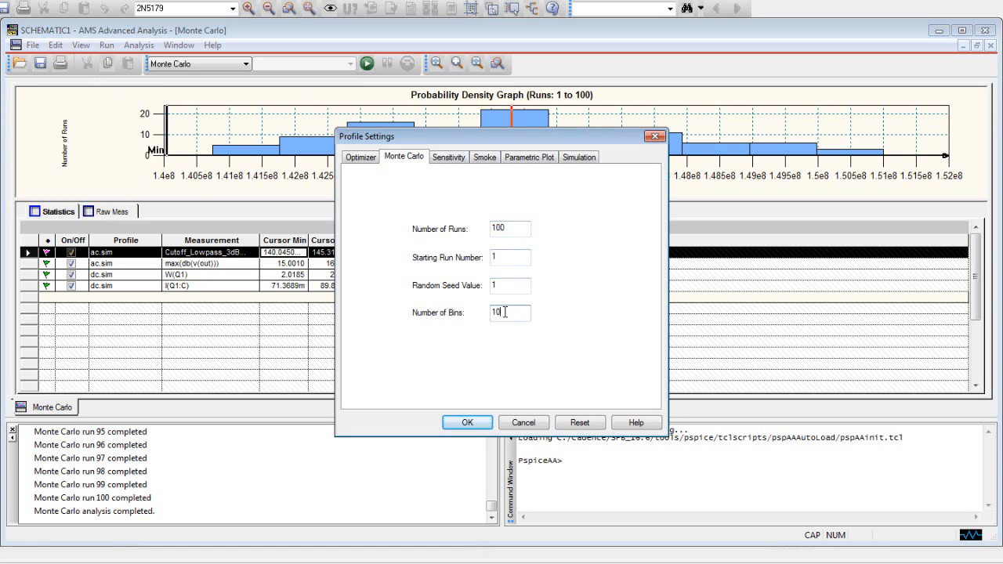
key("BackSpace")
key("BackSpace")
type("25")
left_click(467, 422)
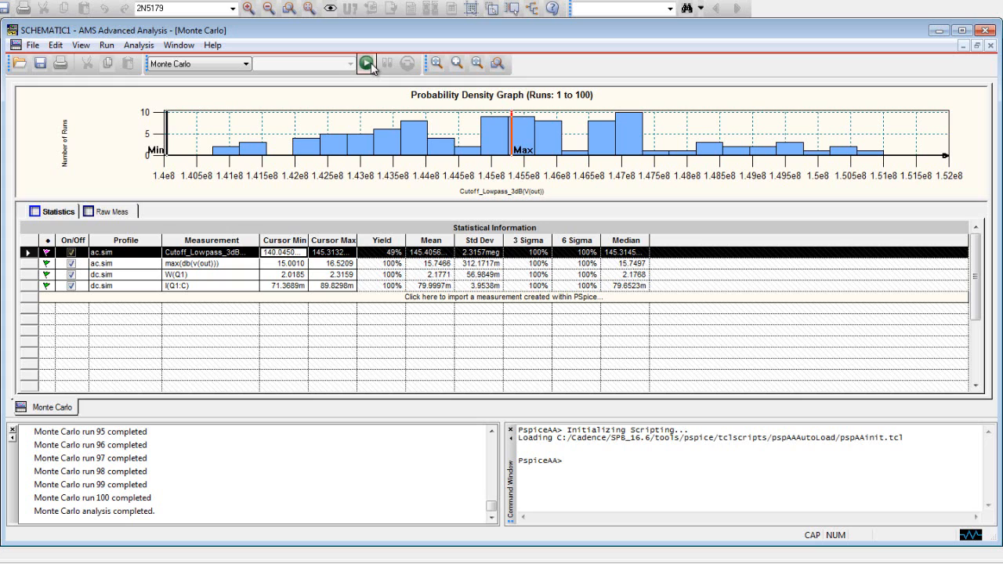
View the cutoff frequency's cumulative distribution and return to its 25-bin probability density graph
right_click(502, 99)
left_click(531, 164)
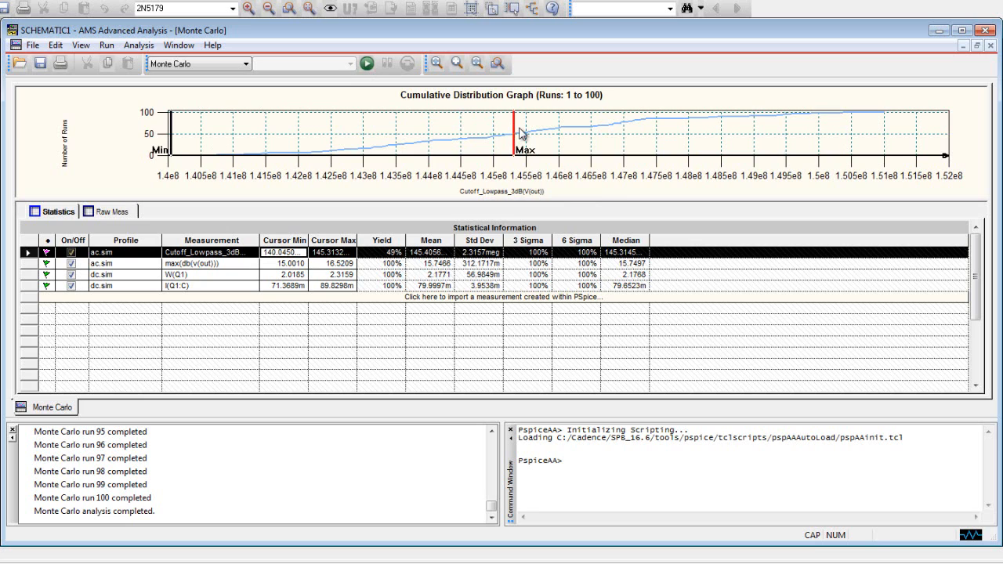
right_click(510, 97)
left_click(526, 161)
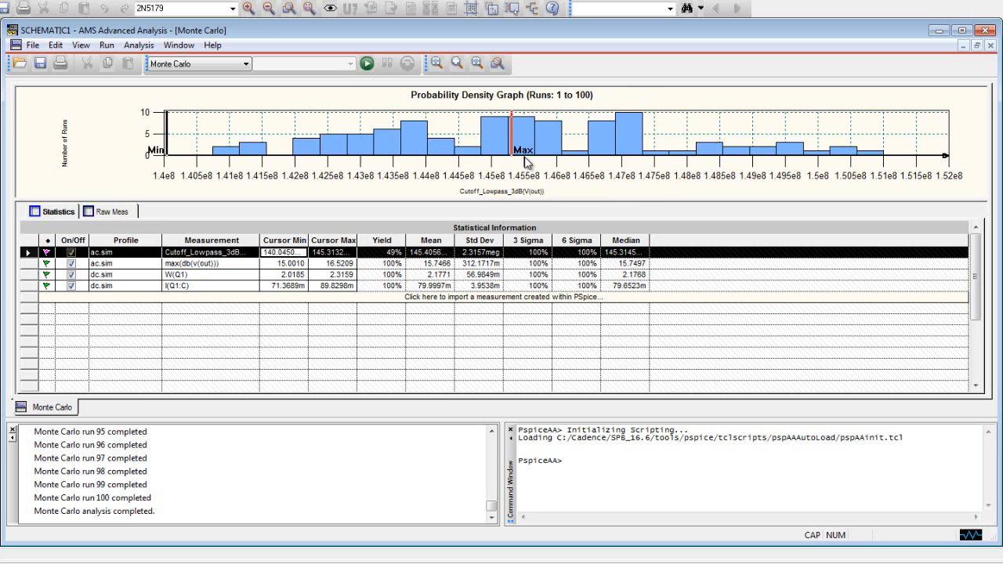
left_click(54, 46)
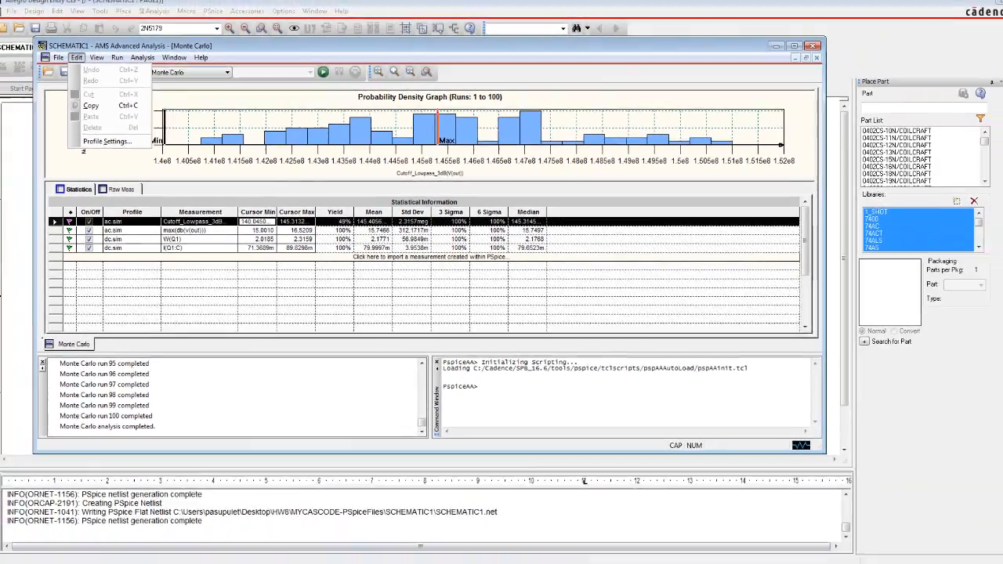
left_click(544, 513)
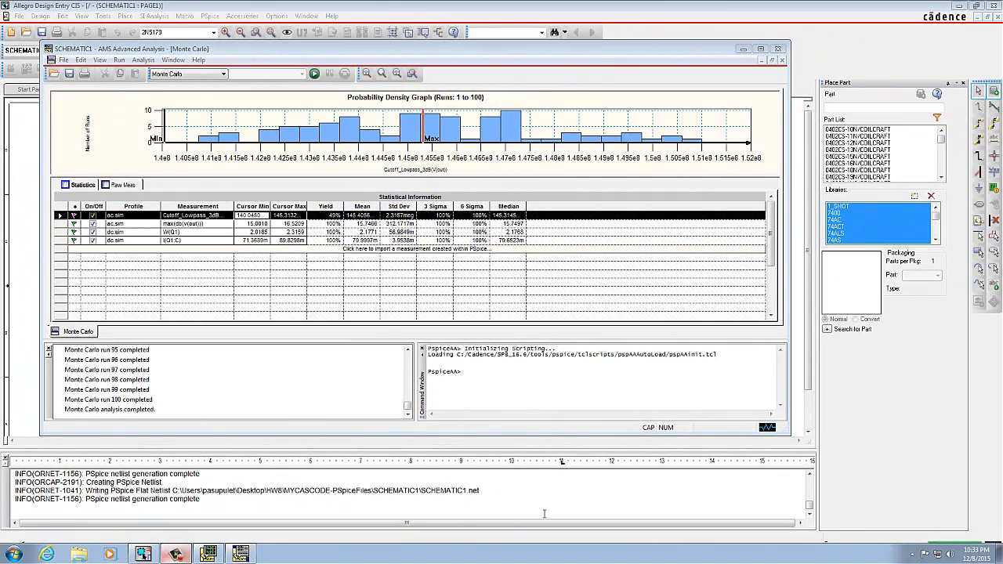
Move the cutoff frequency's Max cursor to about 143.83meg and view the distributions of max(db(v(out))), W(Q1) and I(Q1:C)
left_click_drag(423, 126, 350, 125)
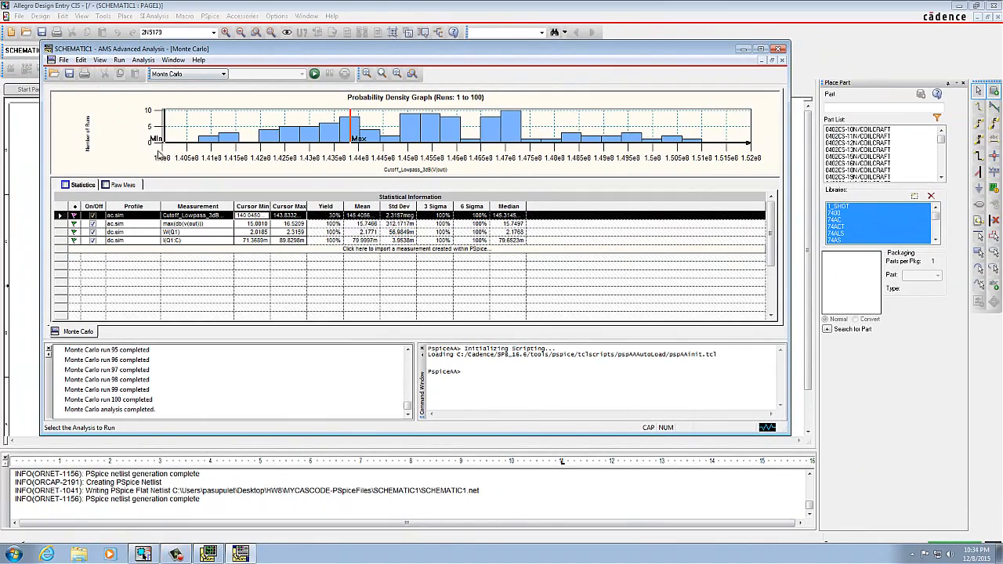
left_click(239, 223)
left_click(249, 233)
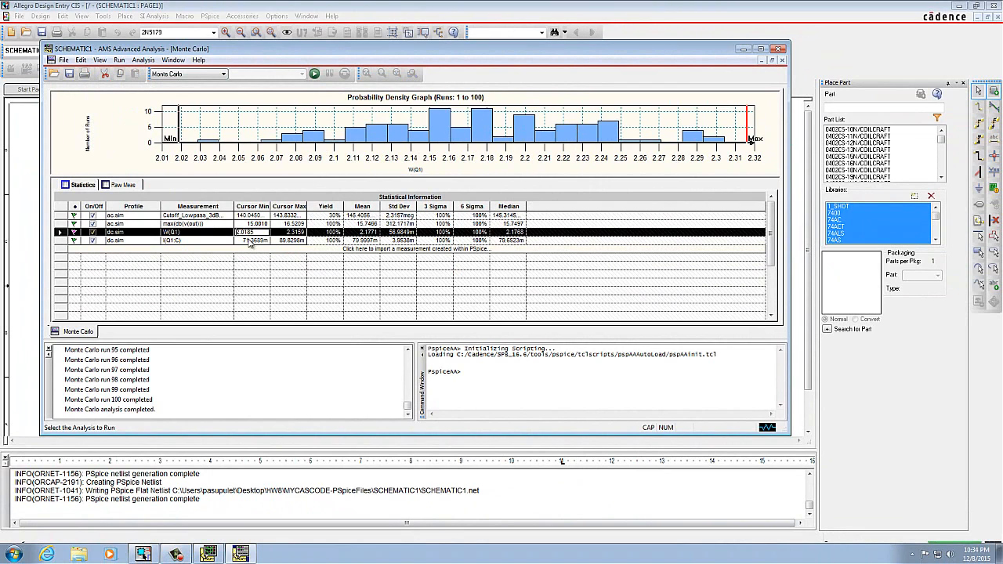
left_click(251, 241)
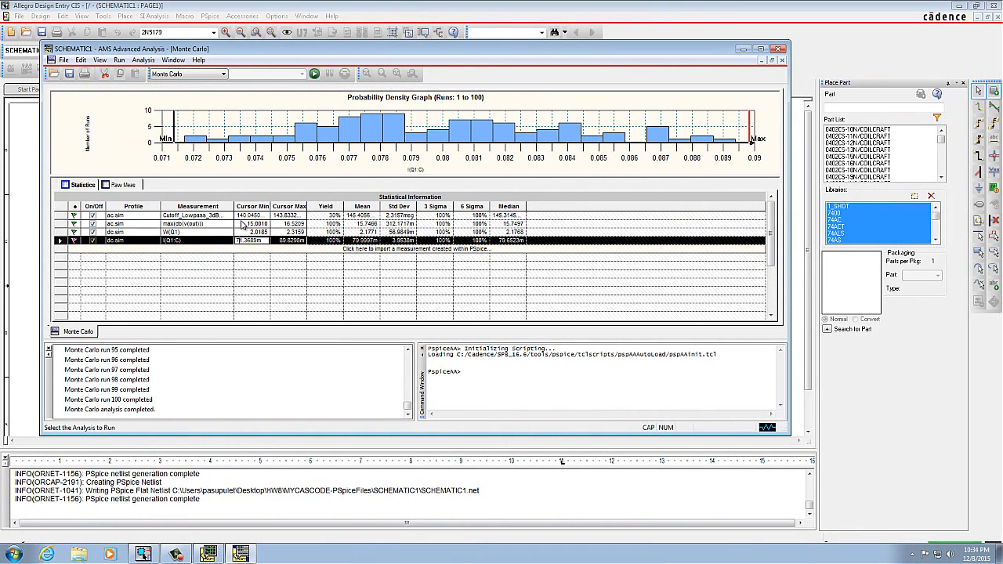
Switch to the schematic in Allegro Design Entry CIS and set the value of resistor R3 to 5K
left_click(152, 554)
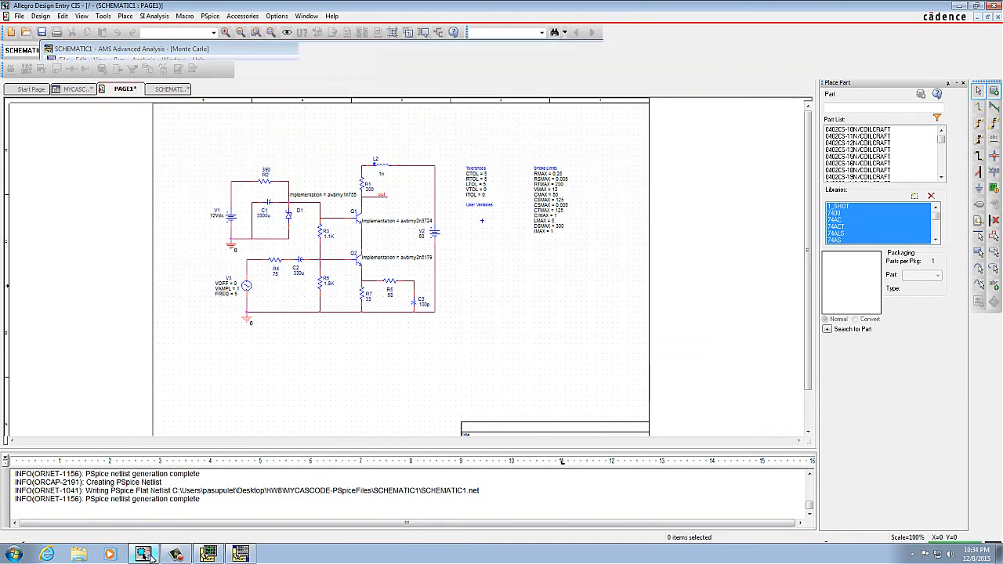
left_click(225, 32)
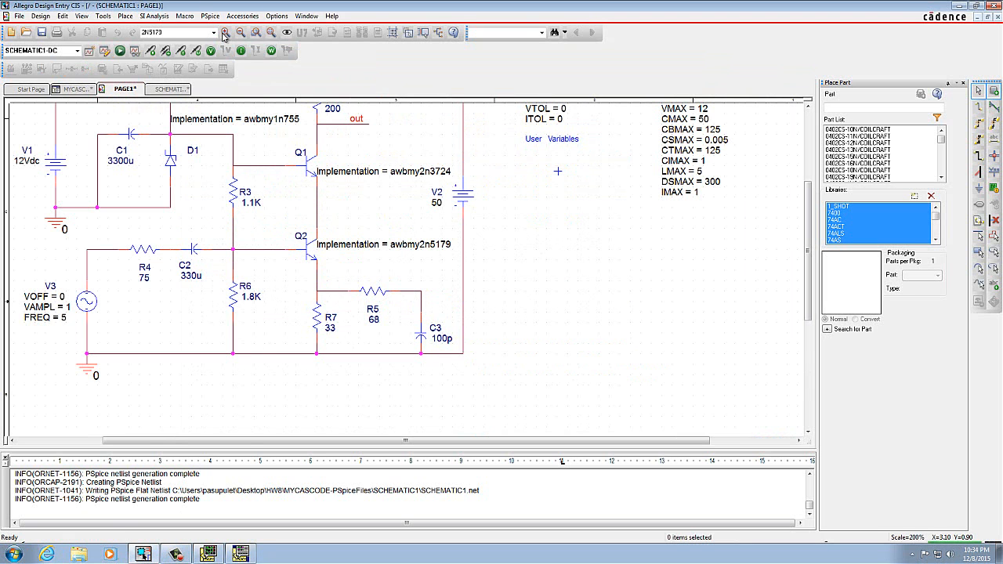
left_click(224, 32)
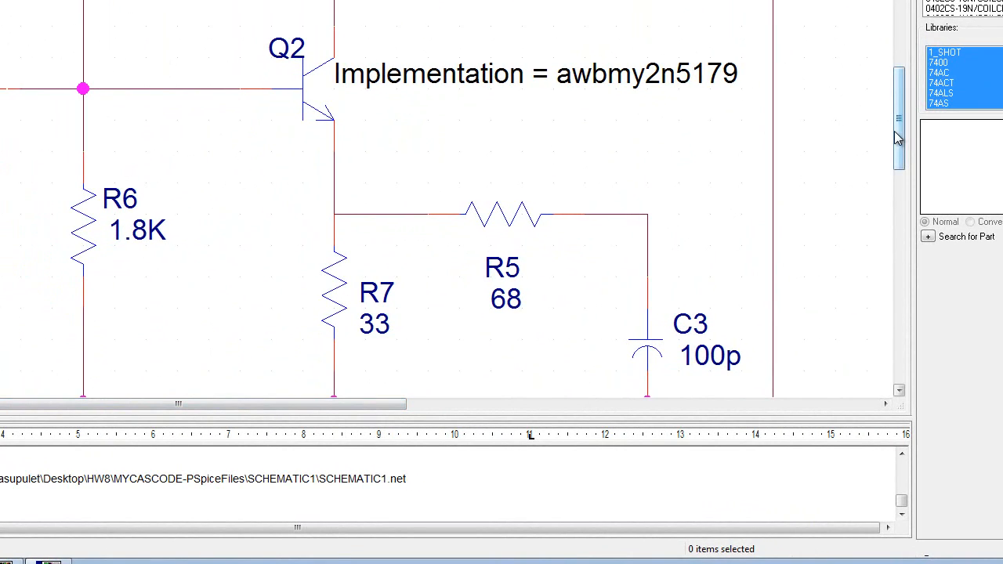
left_click_drag(899, 135, 898, 76)
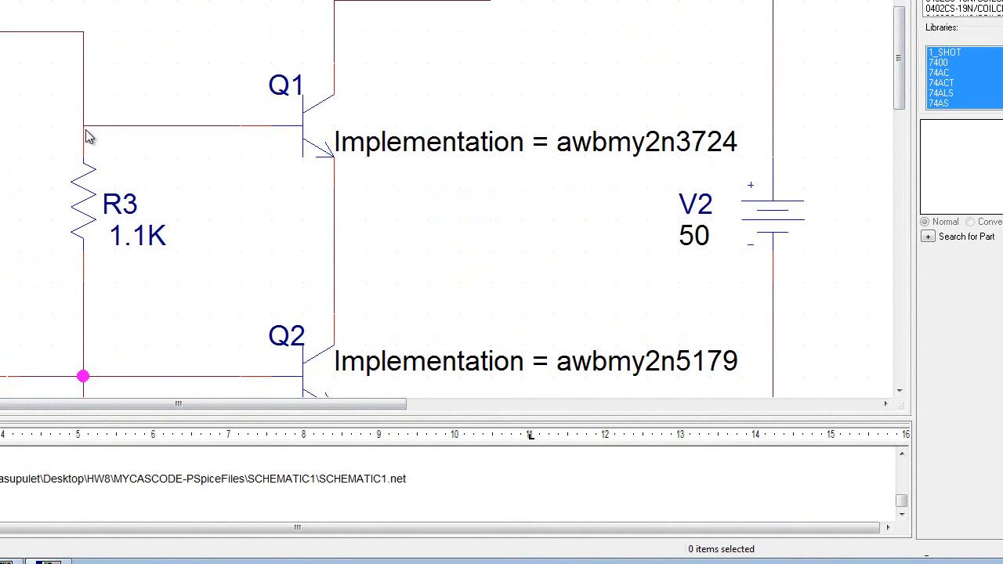
double_click(121, 247)
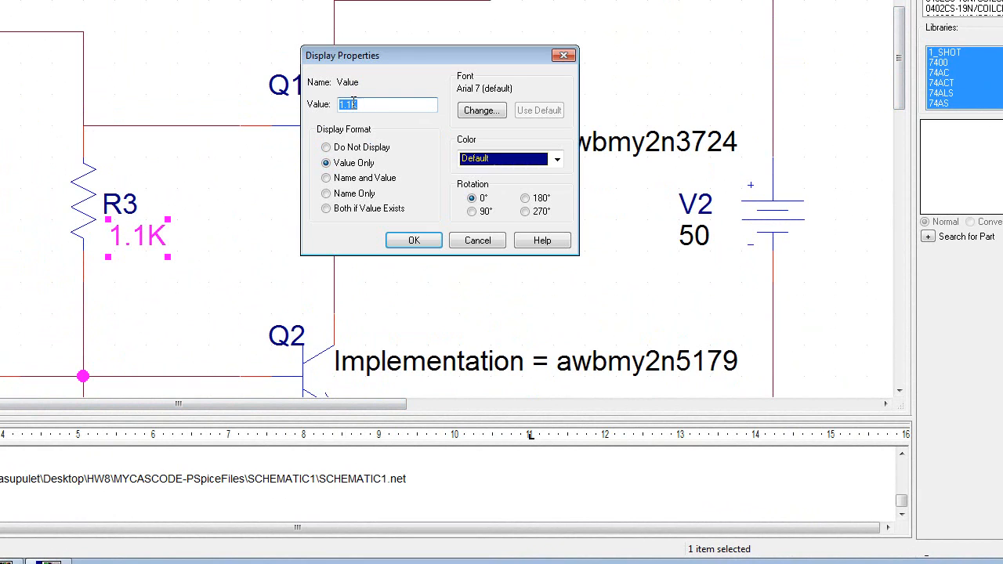
left_click(353, 104)
key("BackSpace")
key("BackSpace")
key("BackSpace")
type("5")
left_click(414, 240)
Close the advanced analysis with its changes to SCHEMATIC1 saved, and reopen the Monte Carlo analysis from the schematic
left_click(376, 240)
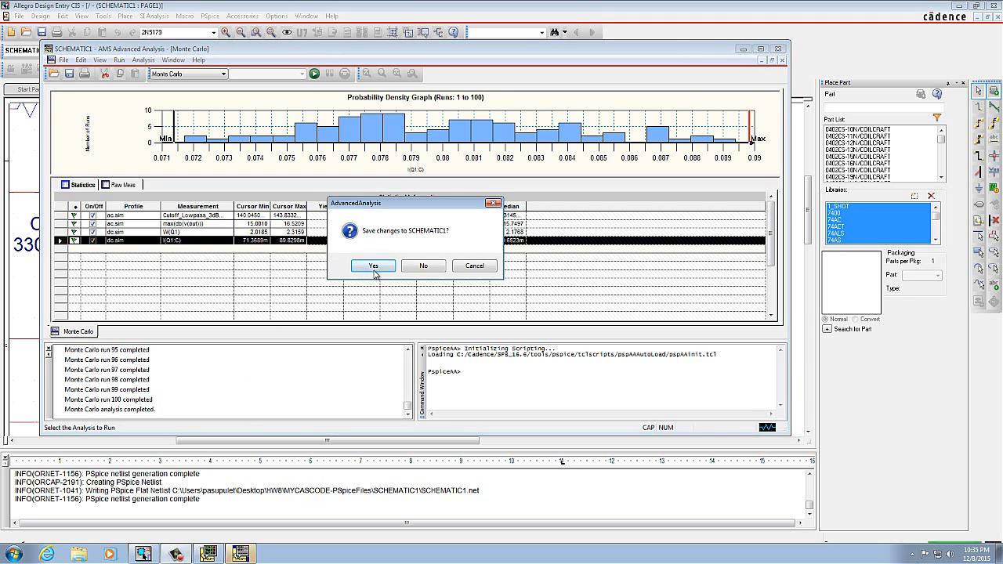
left_click(374, 266)
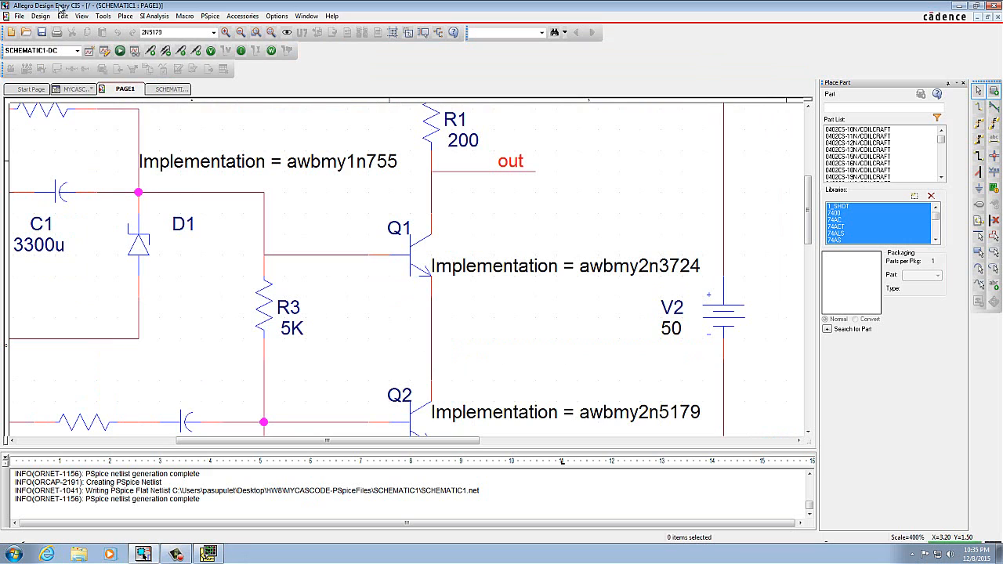
left_click(208, 17)
mouse_move(228, 110)
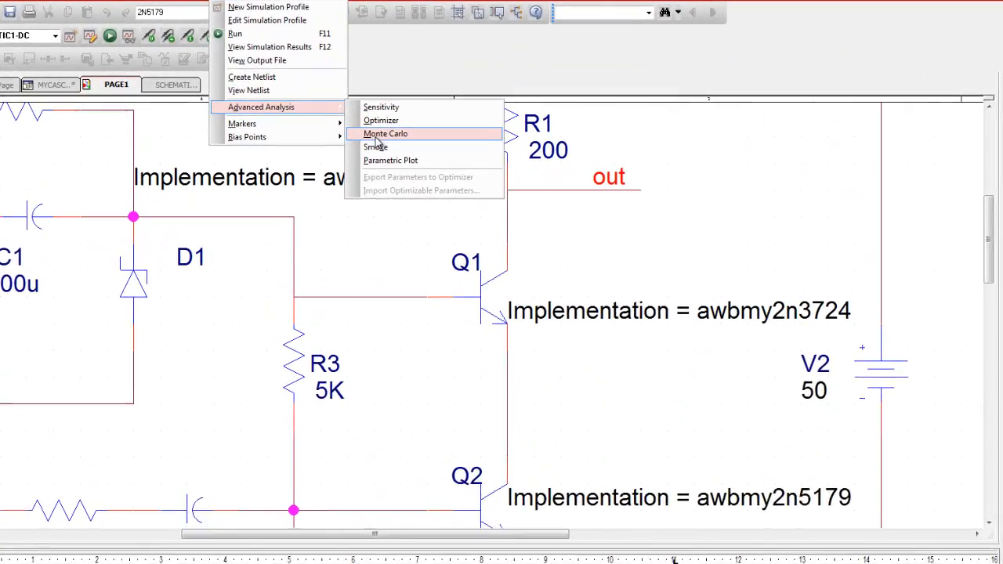
left_click(335, 126)
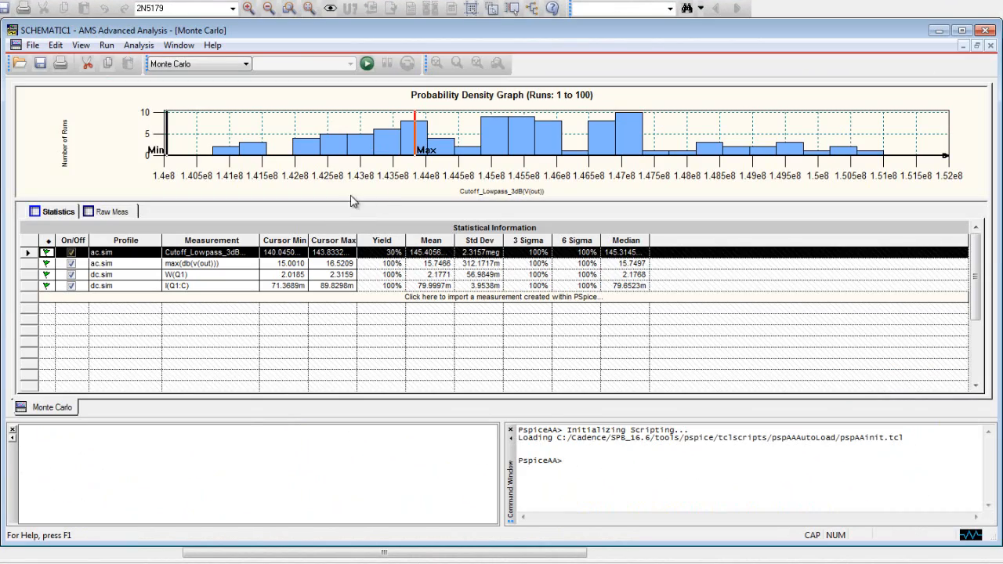
Switch the probability density graph to the cumulative distribution graph and view the curves of I(Q1:C) and the cutoff frequency
right_click(499, 93)
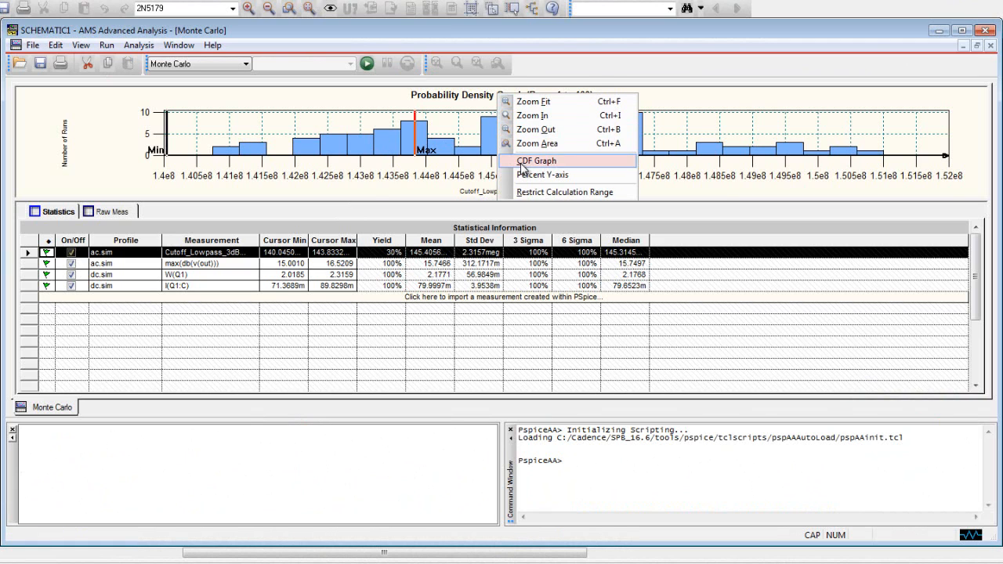
left_click(526, 163)
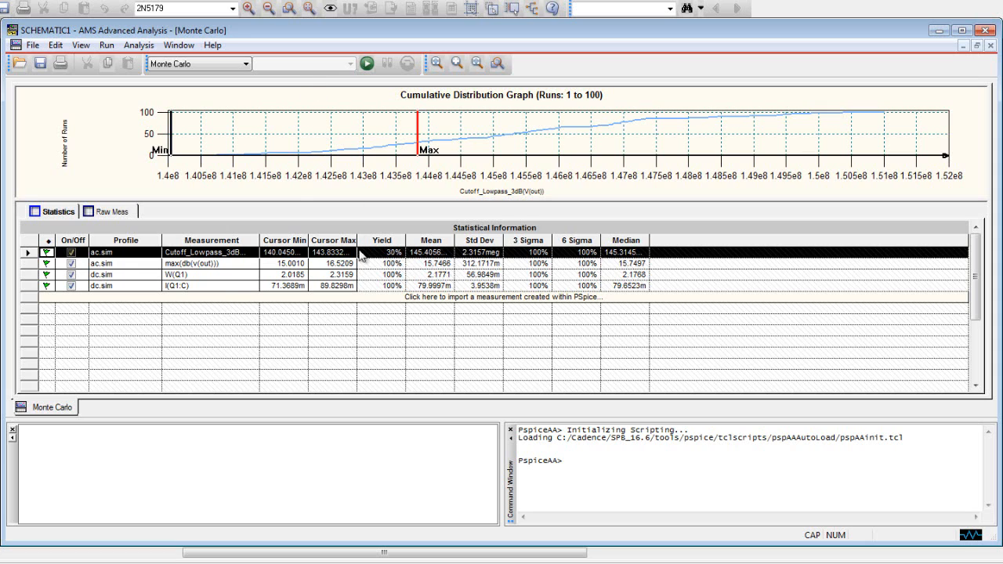
left_click(230, 286)
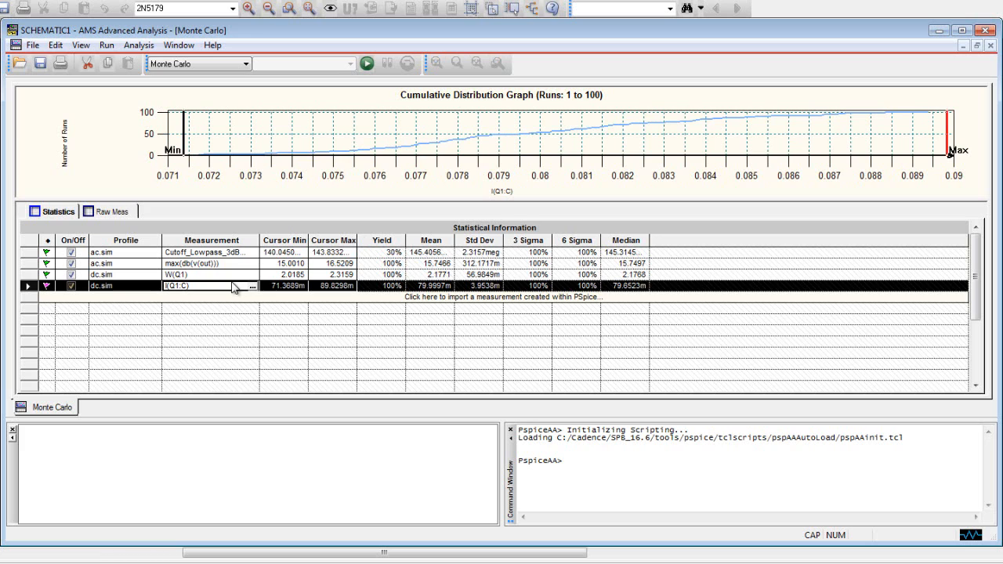
left_click(226, 251)
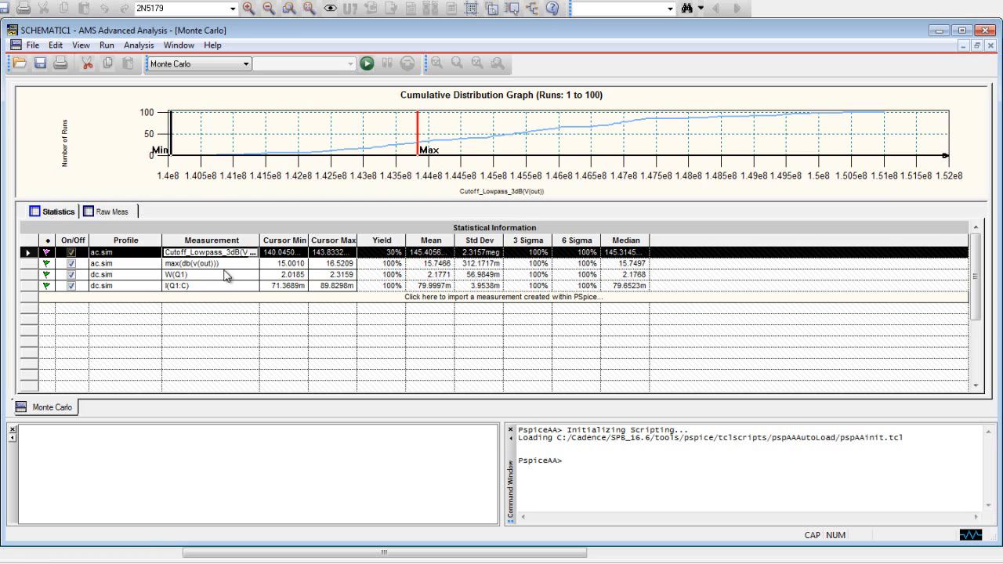
Show the cumulative distribution of max(db(v(out))) and move its Max cursor through about 15.05 and 15.43 to about 16.59
left_click(225, 264)
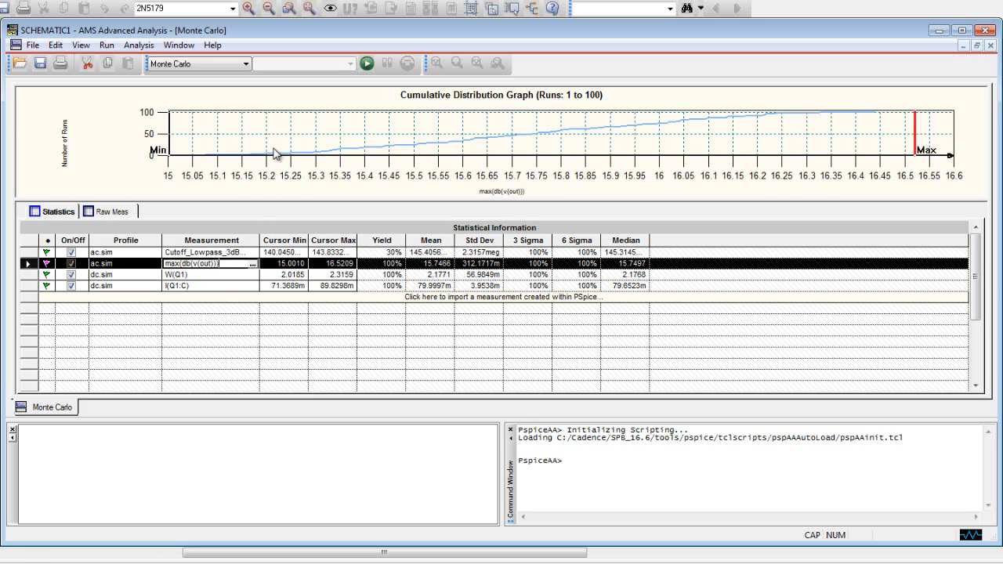
left_click(195, 157)
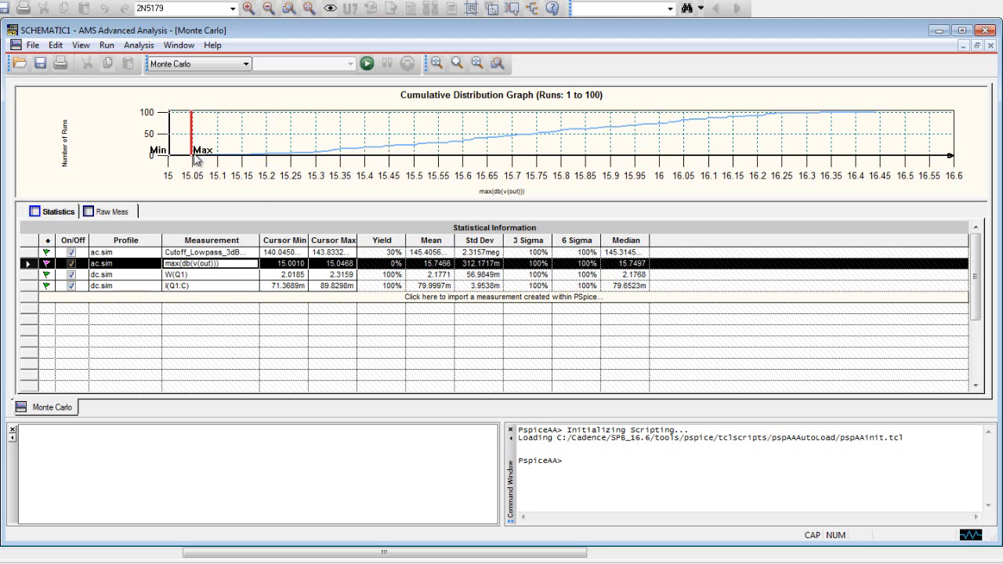
left_click(273, 156)
left_click(384, 156)
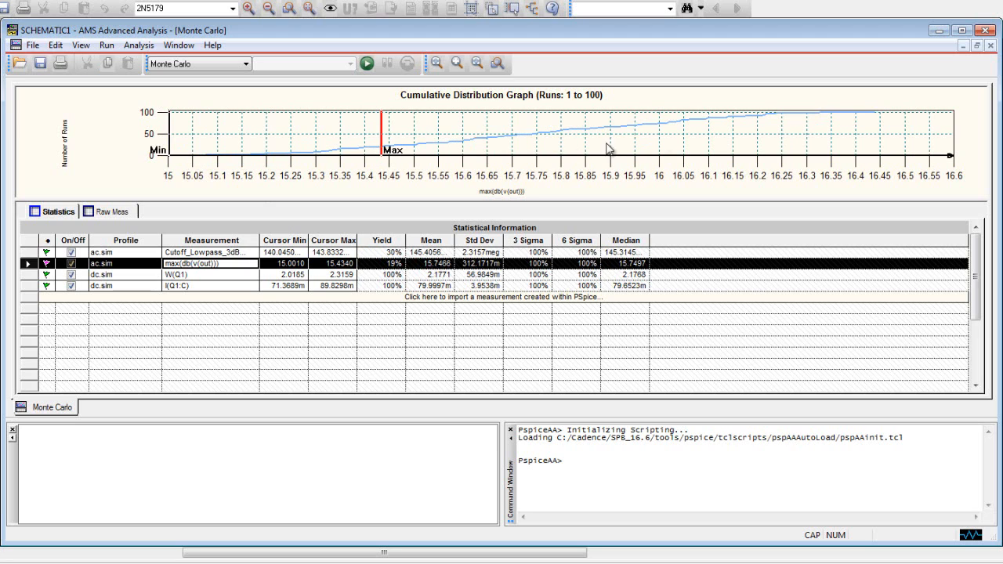
left_click(949, 152)
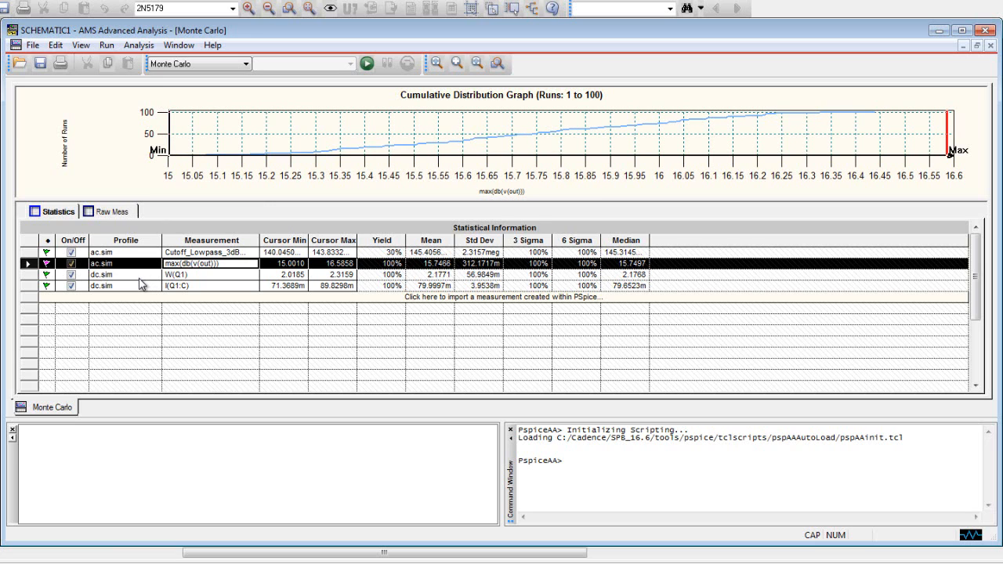
Compare the cumulative distributions of the I(Q1:C) and W(Q1) measurements, ending on I(Q1:C)
left_click(233, 286)
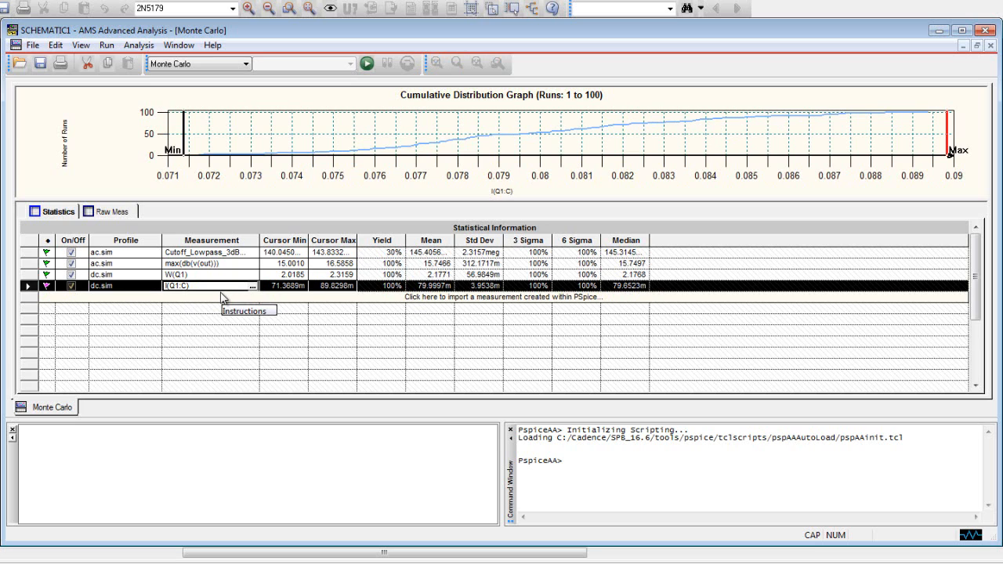
left_click(215, 274)
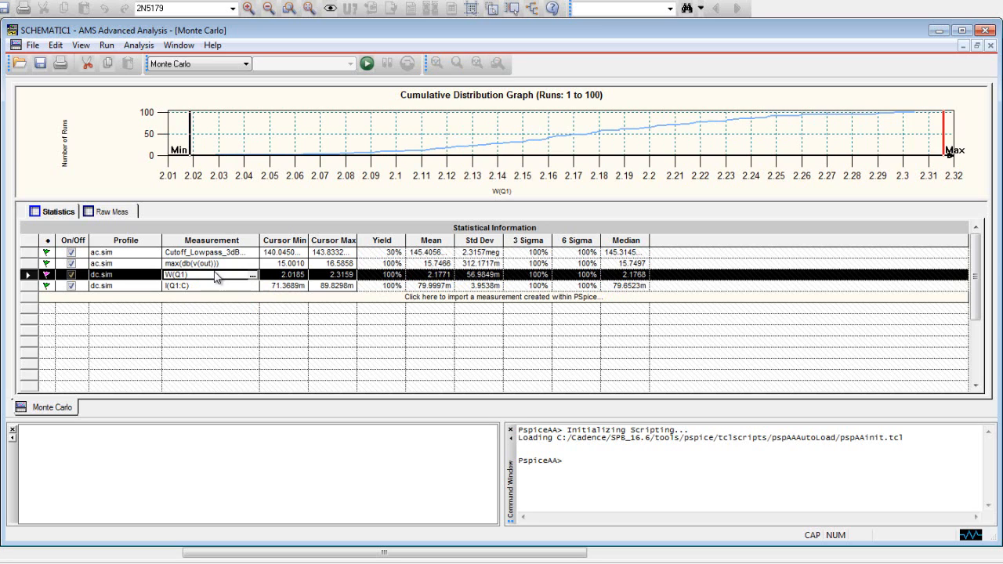
left_click(242, 287)
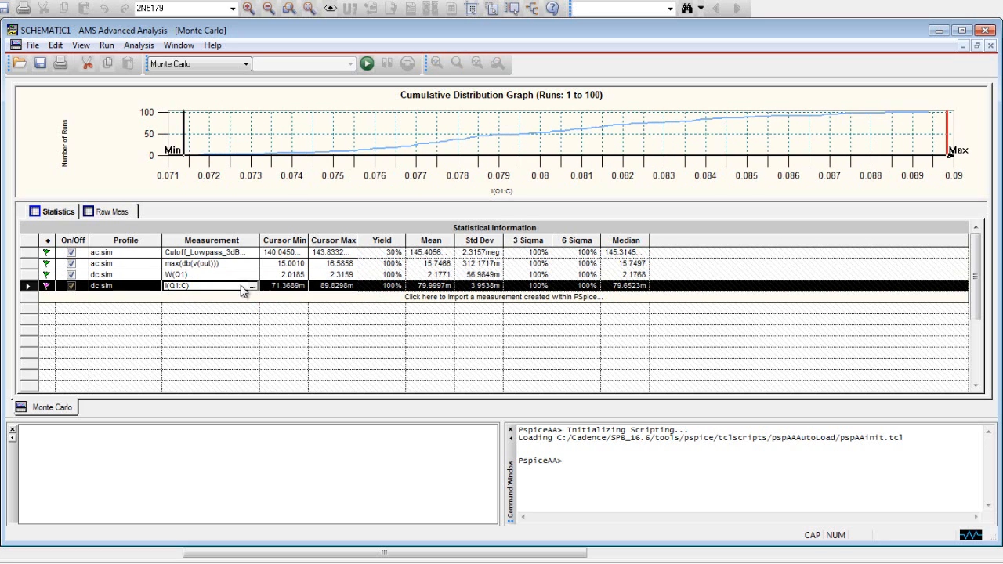